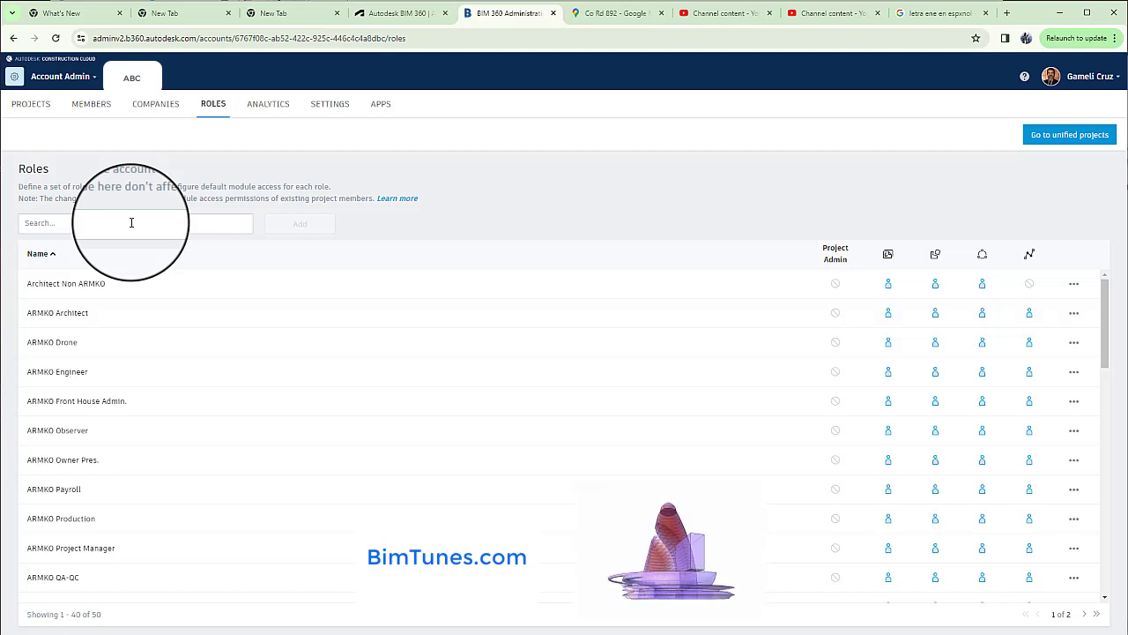
- Create a new account role named 'Test Role' and add it to the roles list
text(test)
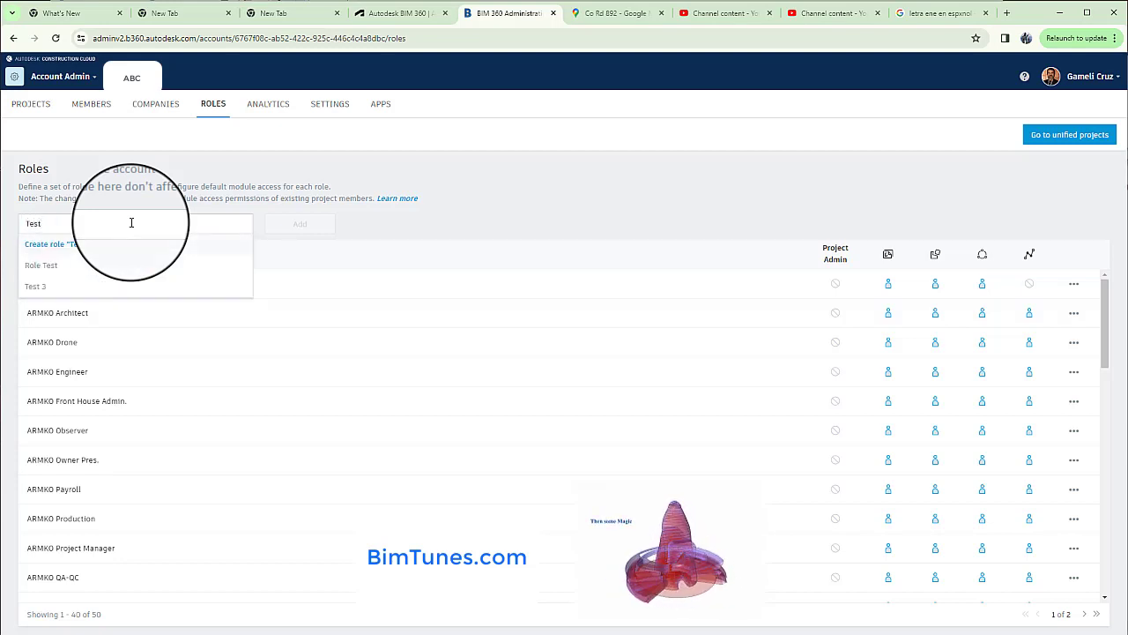
text( Role)
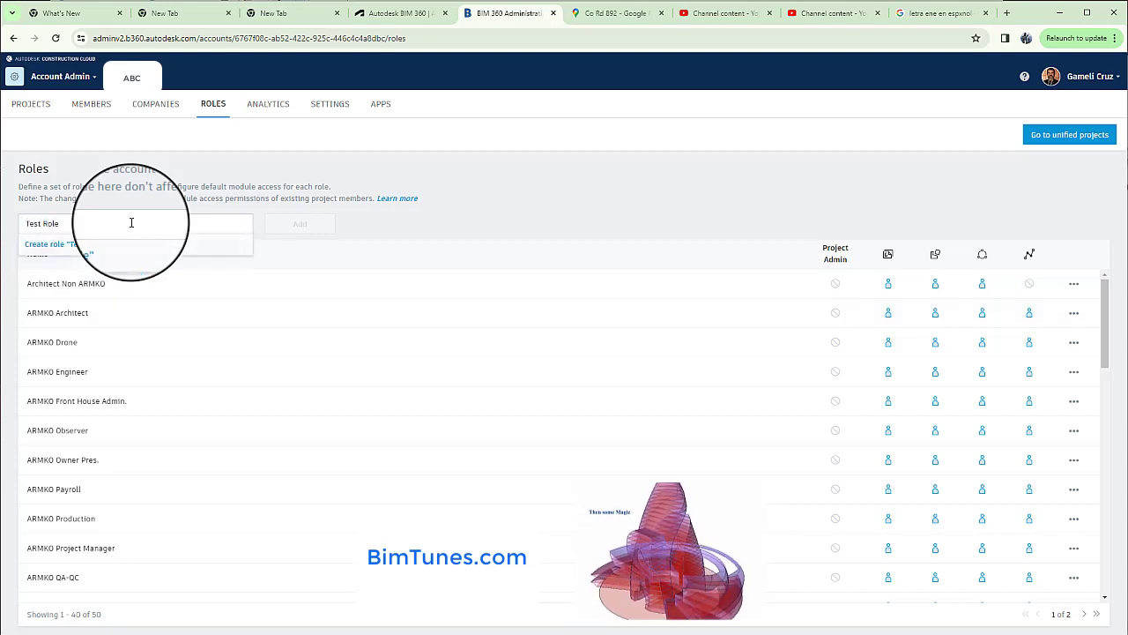
click(83, 253)
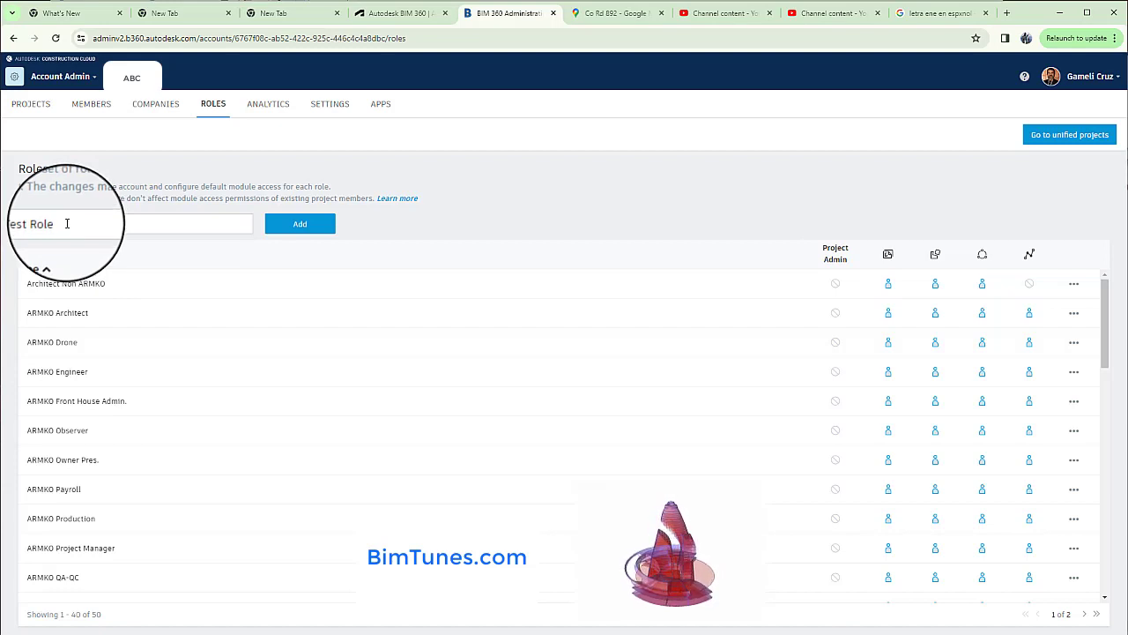
click(300, 225)
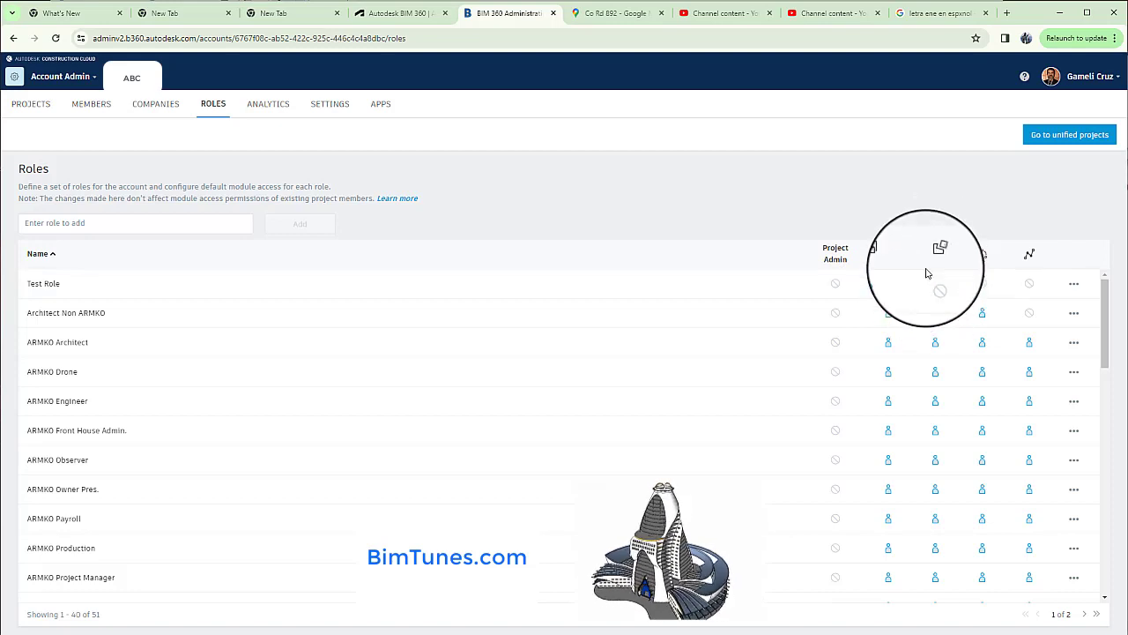
- Set Test Role's access to Member for Model Coordination, Design Collaboration and Insight
click(938, 287)
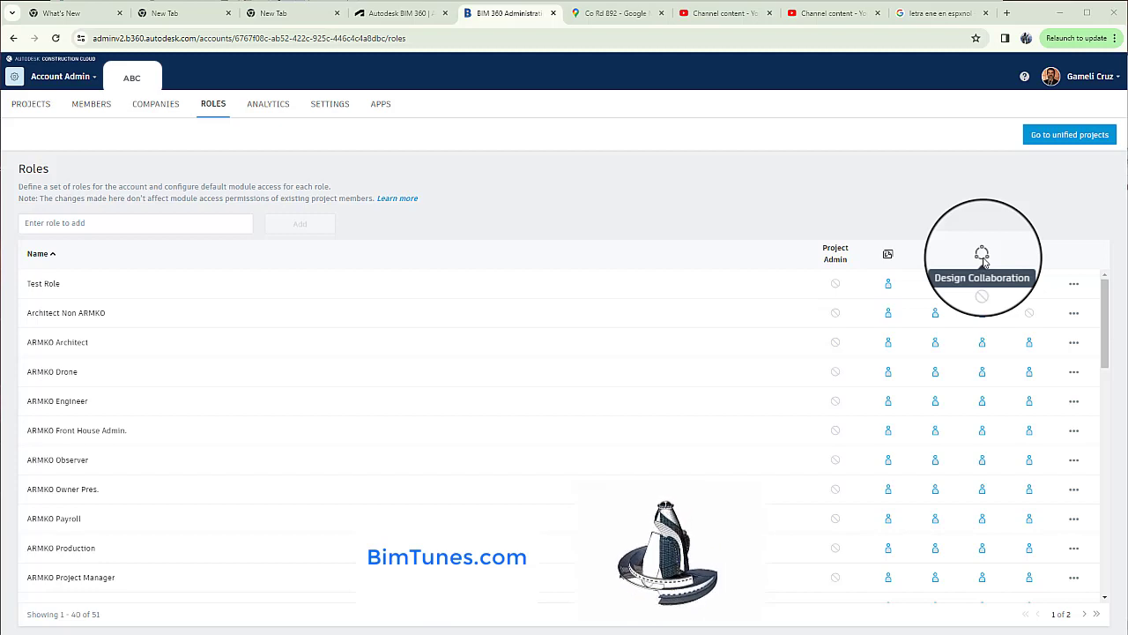
click(982, 283)
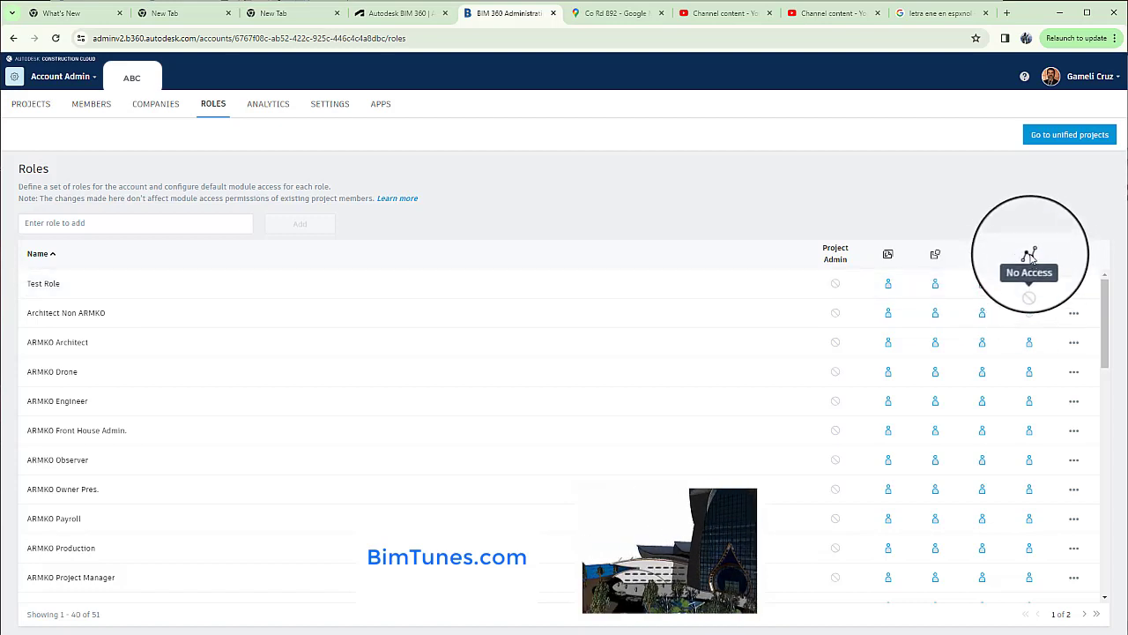
click(1030, 286)
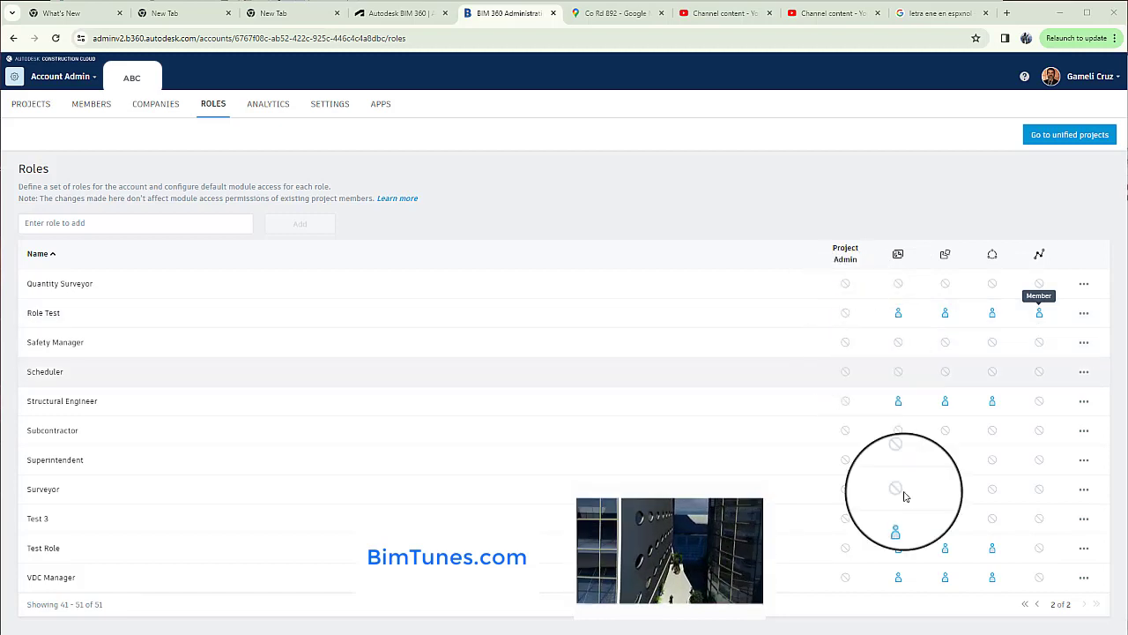
- Page through the roles table from the first page to page 2 of 2
click(1040, 605)
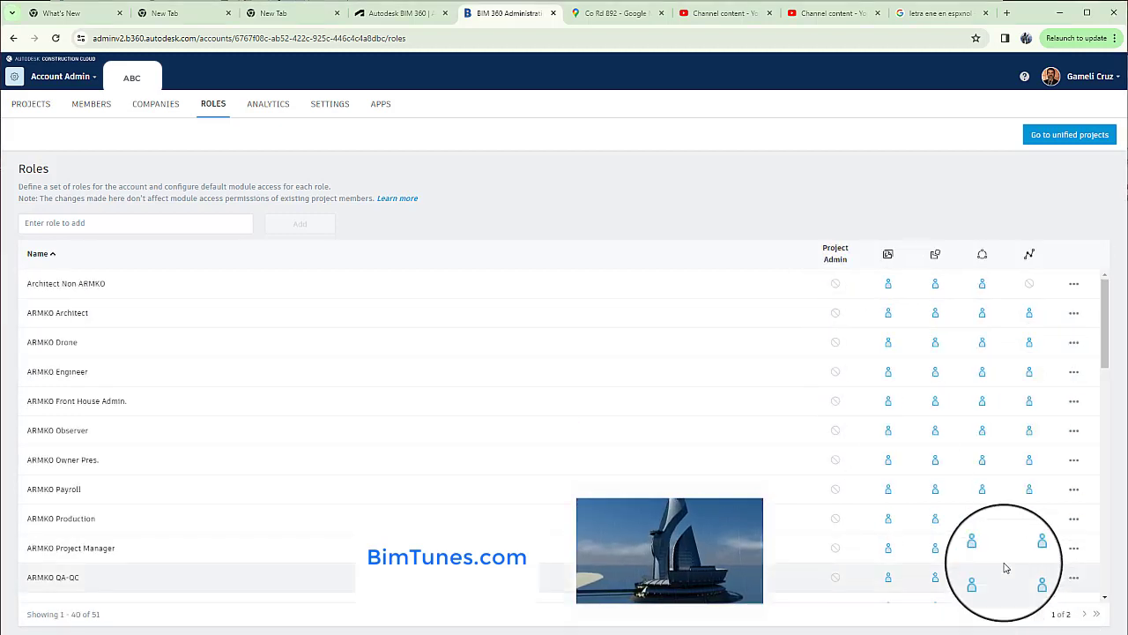
scroll(877, 471, down, 5)
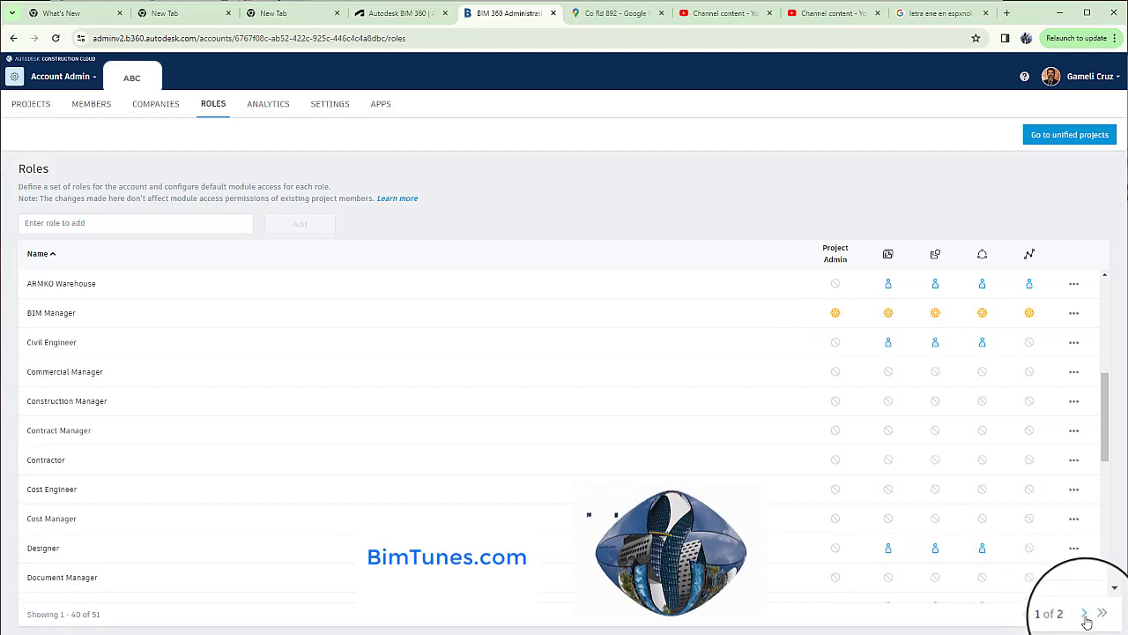
click(1085, 614)
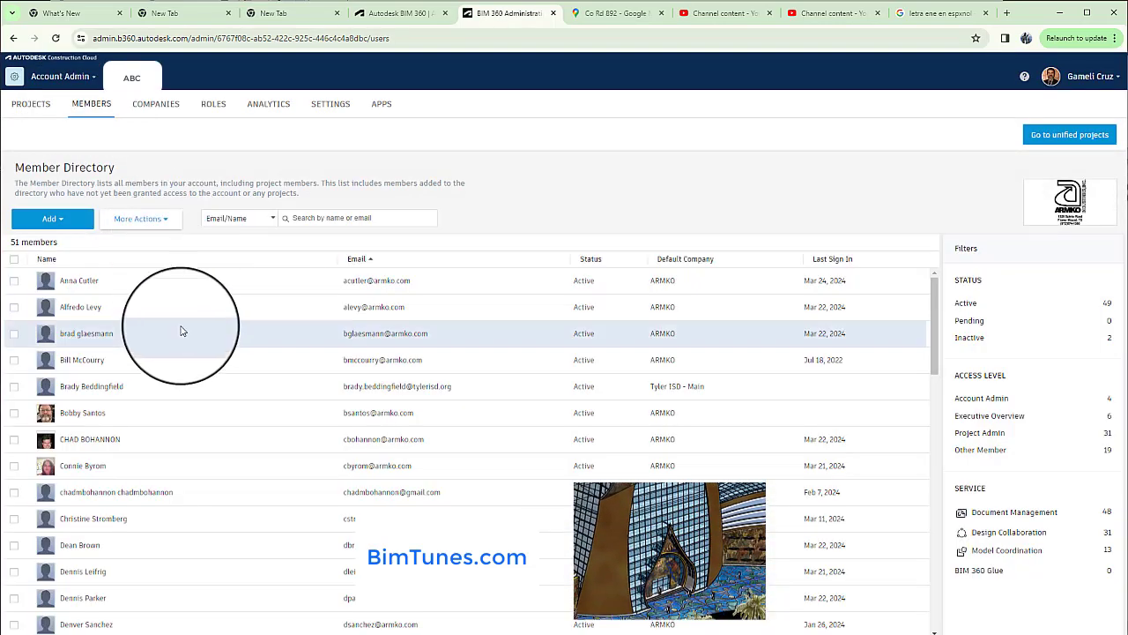
- Scroll the Member Directory and open the profile of the member with default role BIM Manager
scroll(177, 335, down, 3)
scroll(131, 467, down, 1)
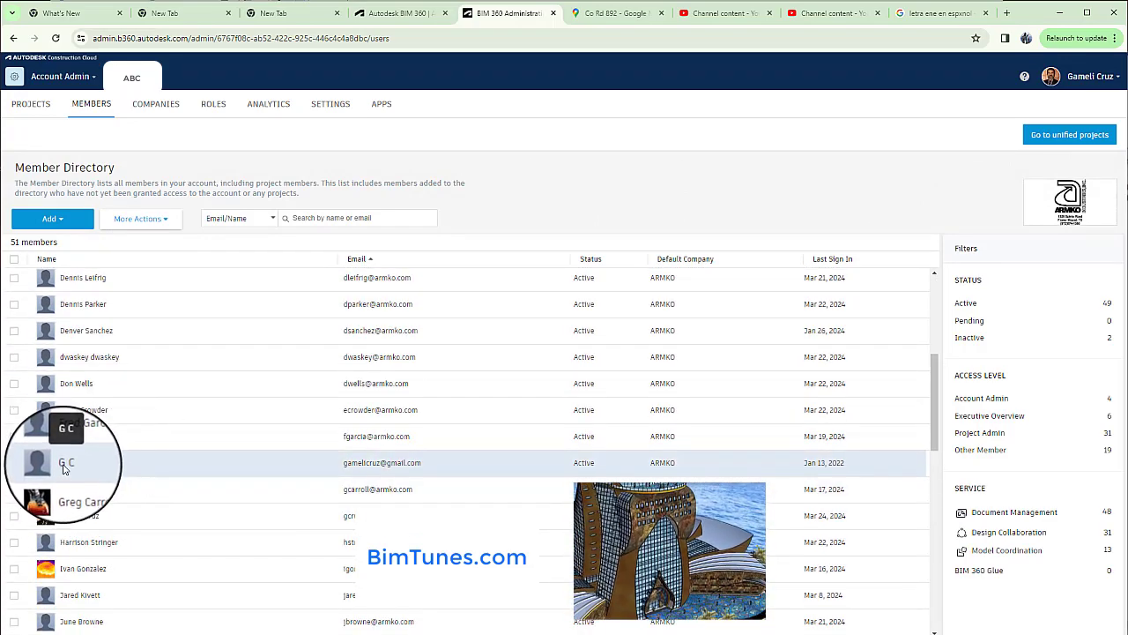
click(126, 465)
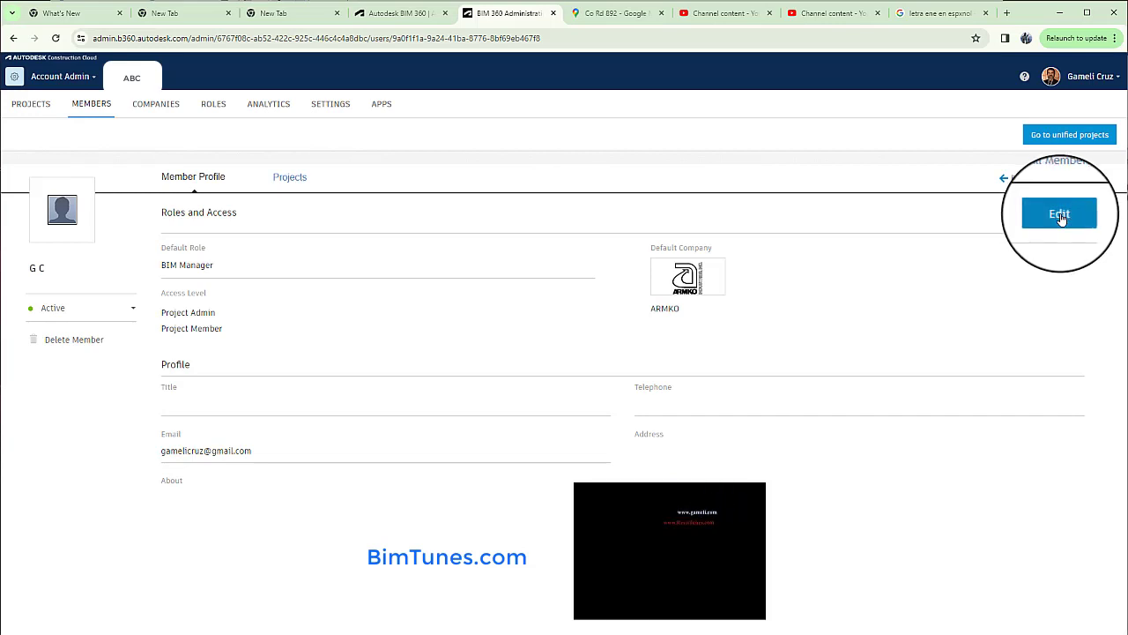
- Edit the member's profile, switch the default role to Test 3, and save
click(1060, 217)
click(428, 270)
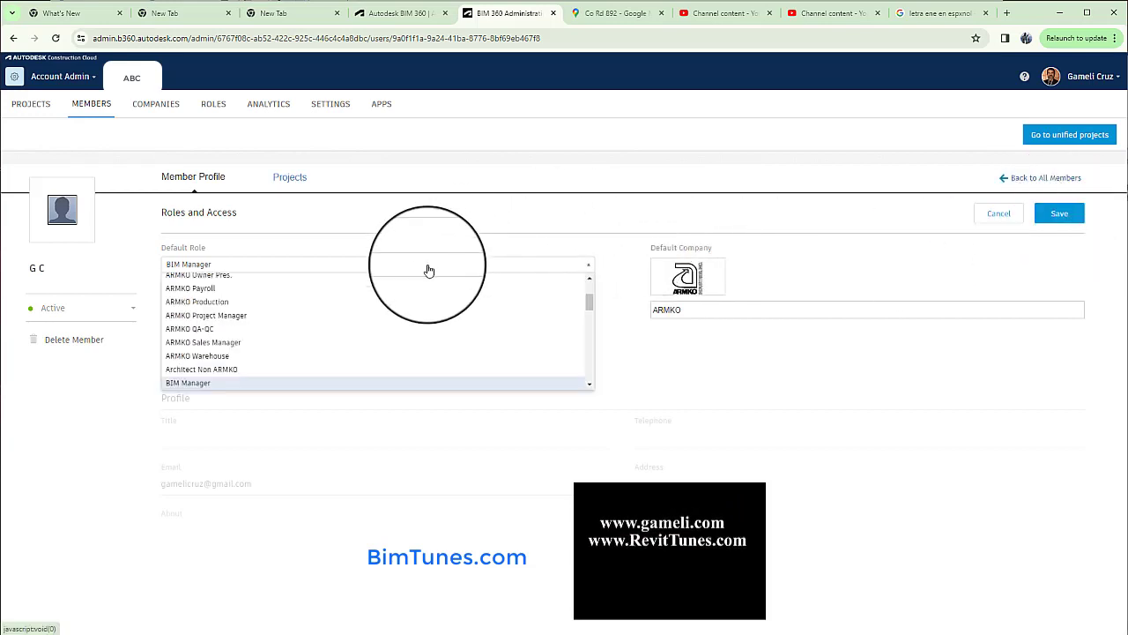
scroll(282, 331, down, 3)
scroll(275, 338, down, 2)
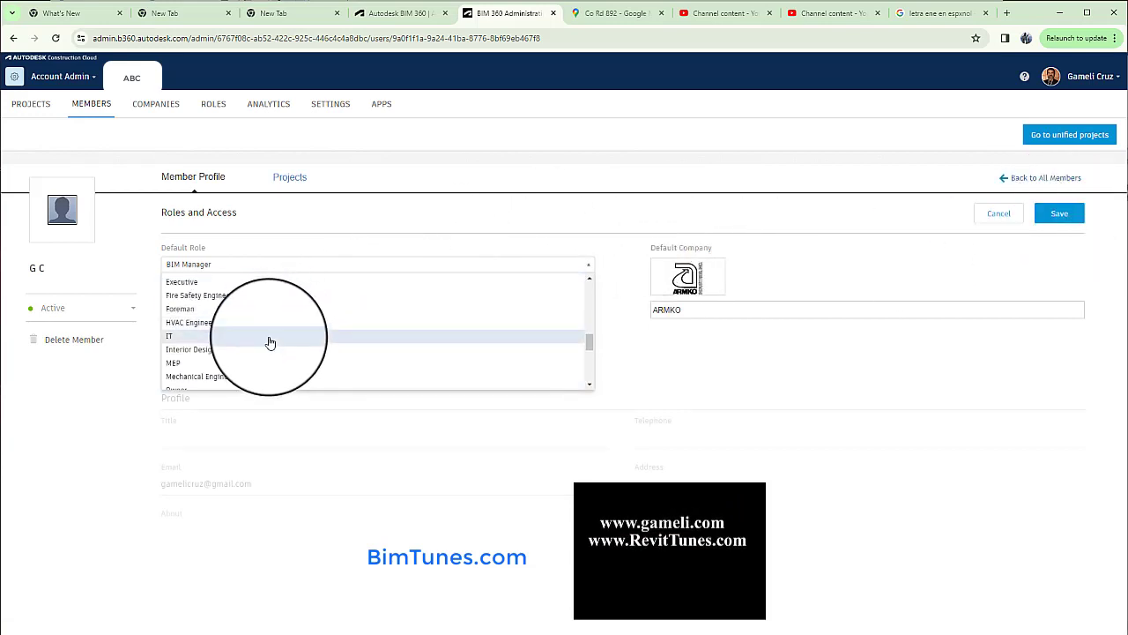
scroll(300, 273, down, 3)
scroll(290, 282, down, 2)
scroll(202, 371, down, 2)
scroll(200, 371, down, 1)
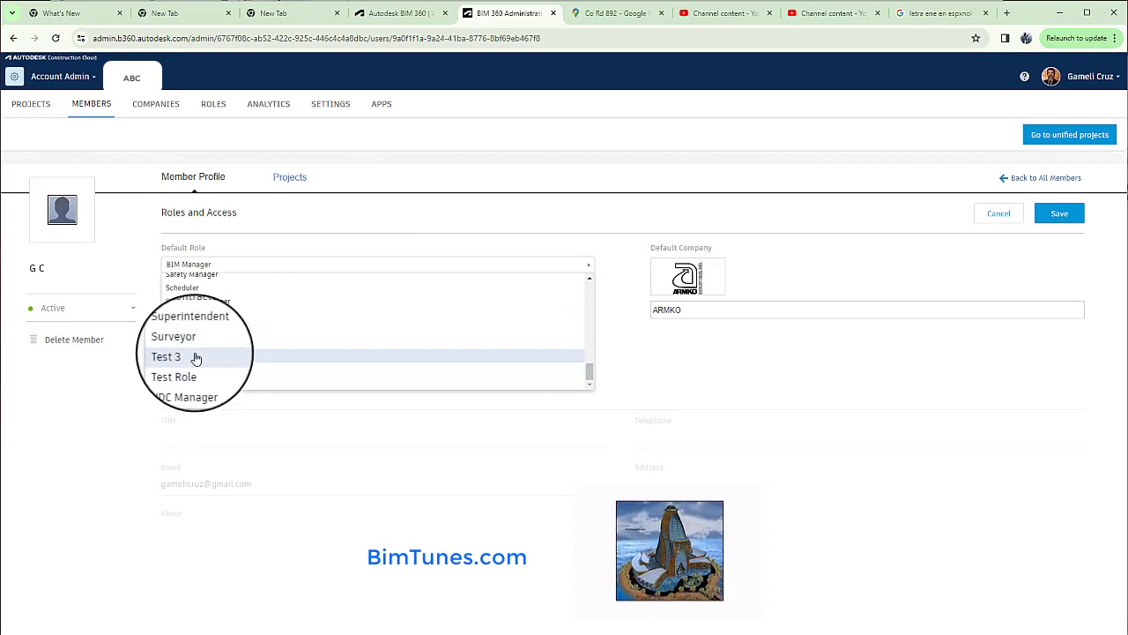
click(202, 357)
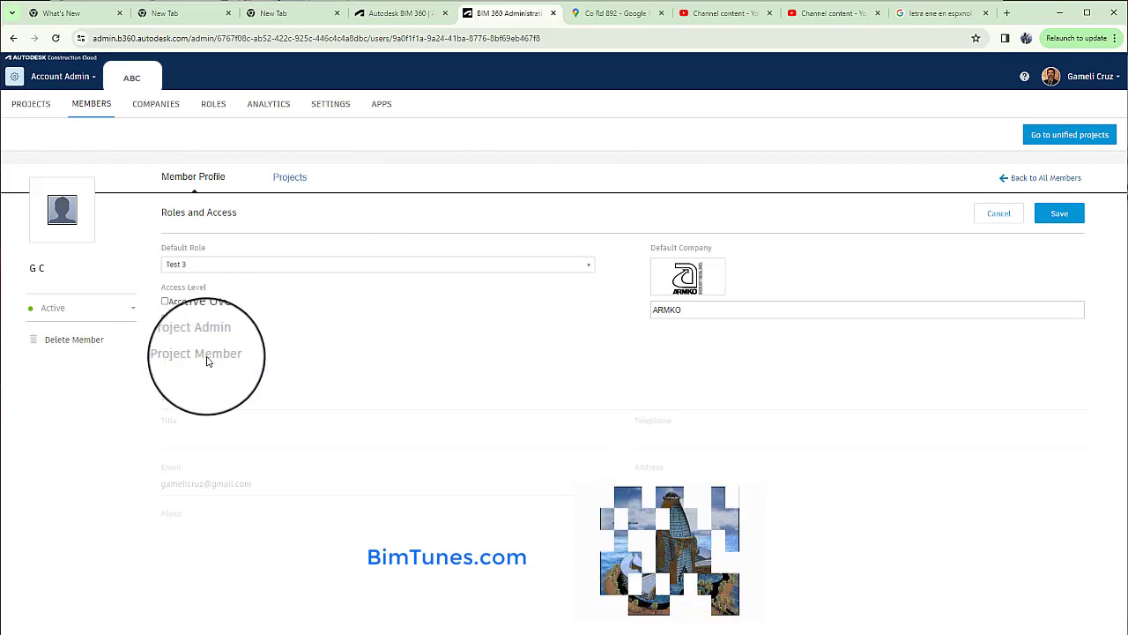
click(1061, 216)
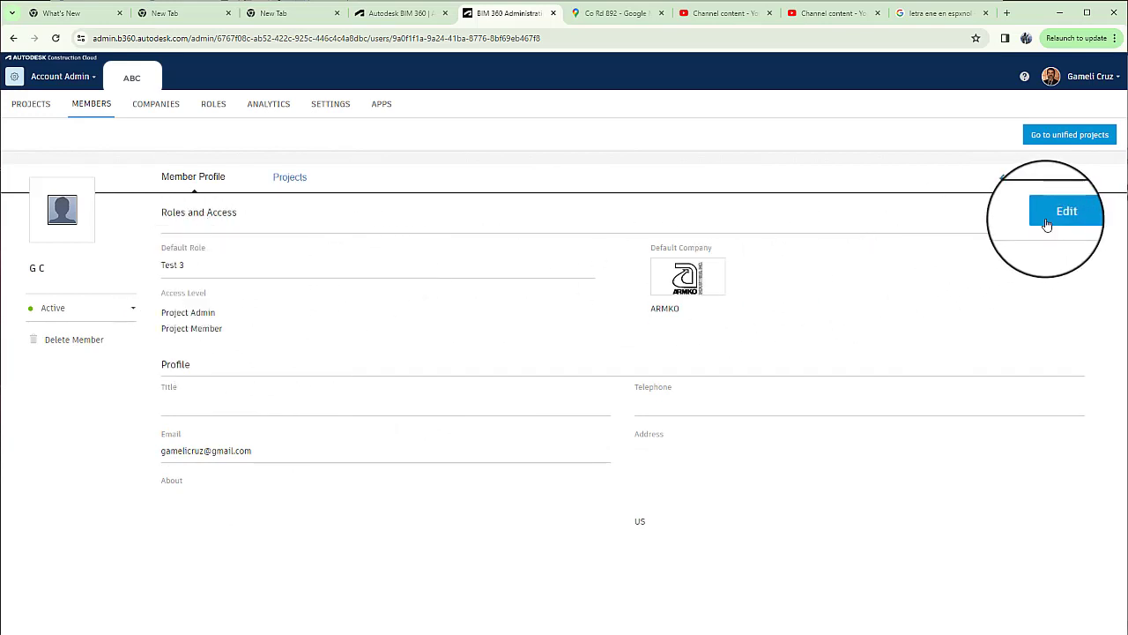
- Edit the profile again, restore the default role to BIM Manager, and save
click(1050, 219)
click(295, 265)
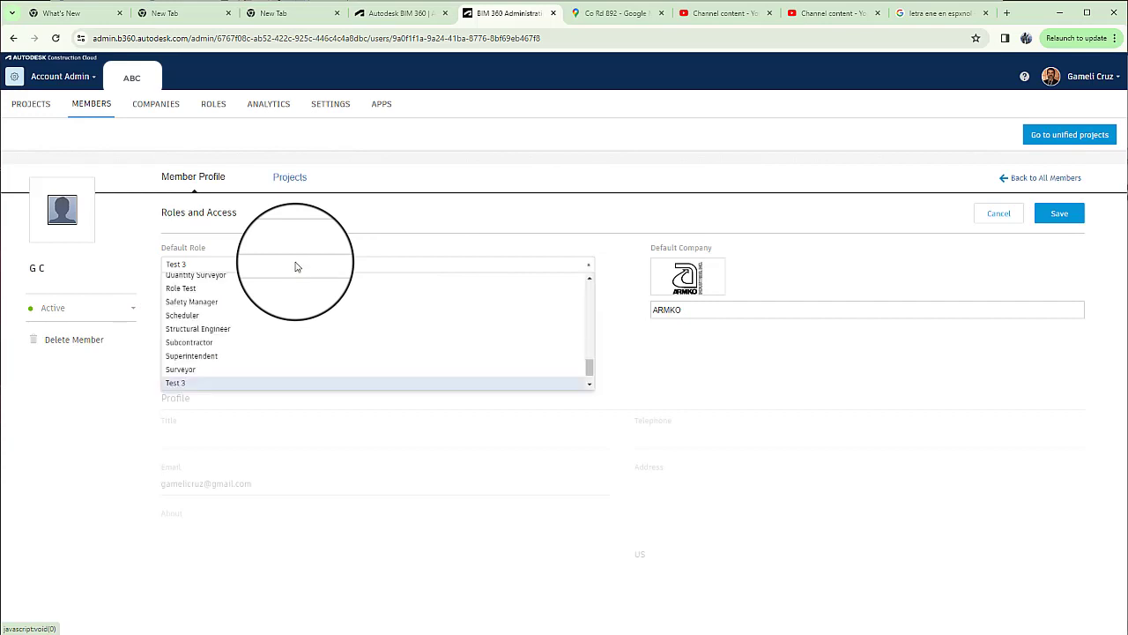
scroll(238, 365, up, 2)
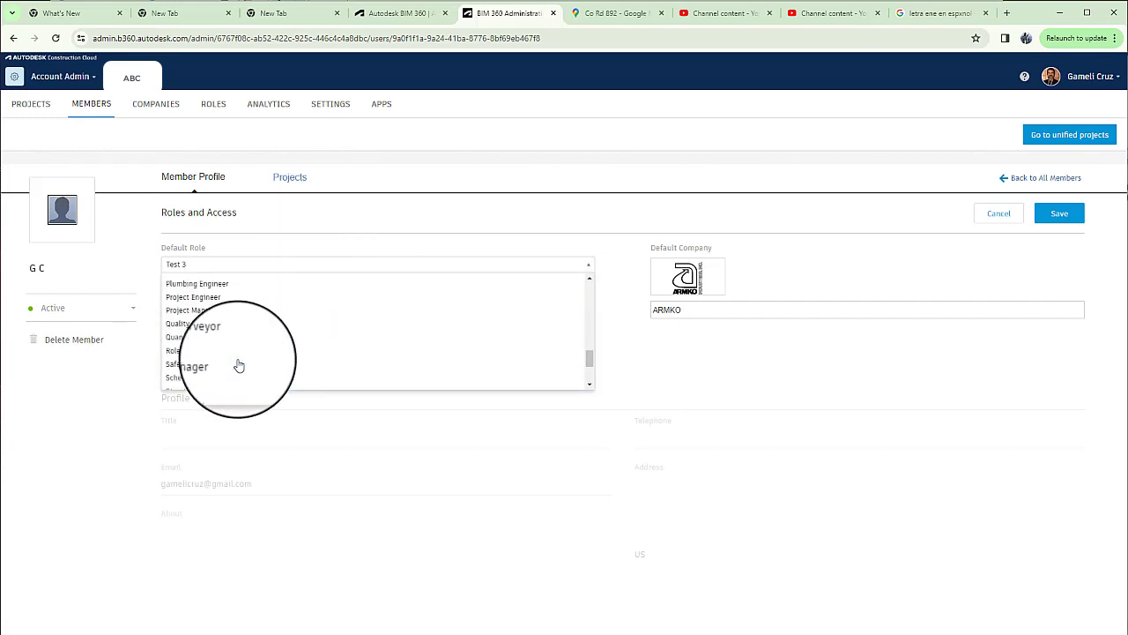
scroll(238, 365, up, 3)
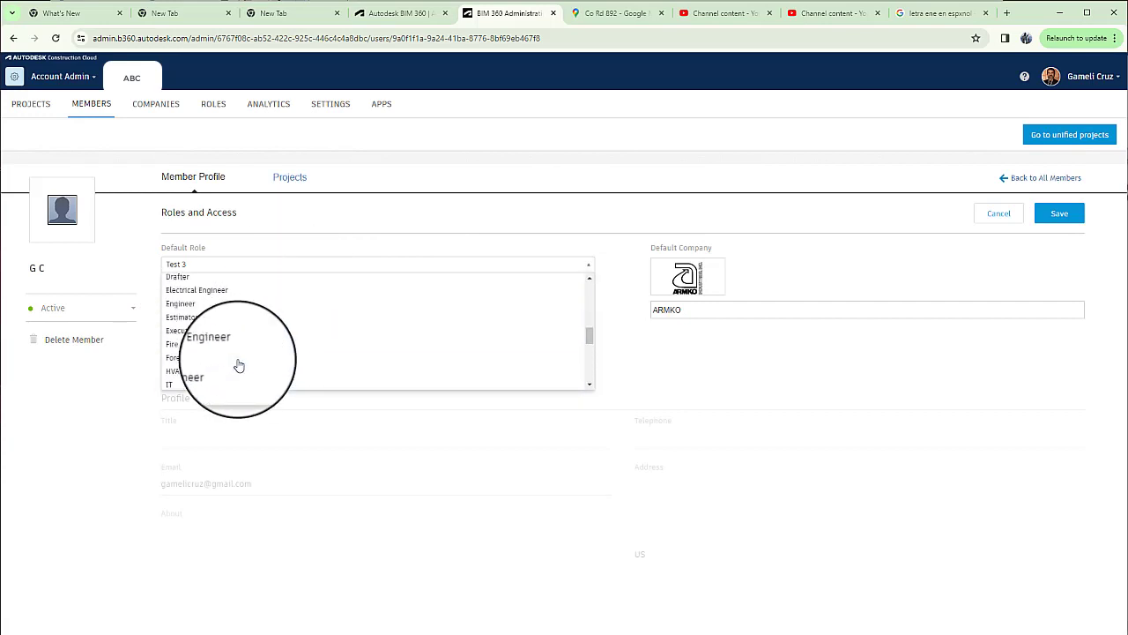
scroll(238, 365, up, 1)
scroll(238, 365, up, 3)
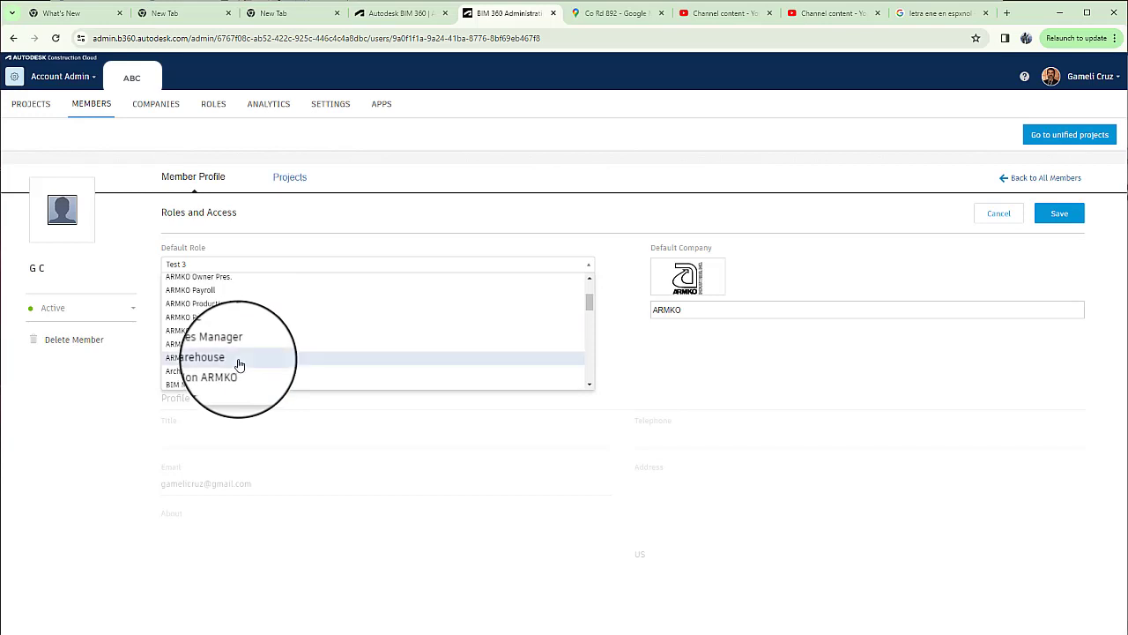
click(220, 385)
click(1057, 216)
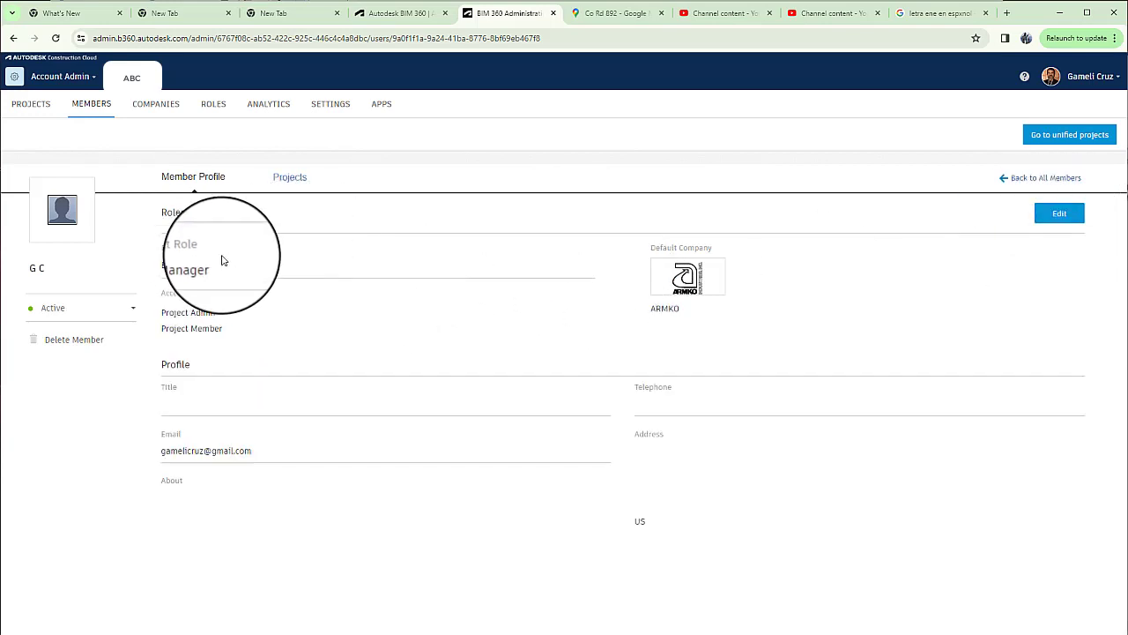
- Find Gameli Test 2024 in the project directory and open its member administration
click(29, 107)
text(test)
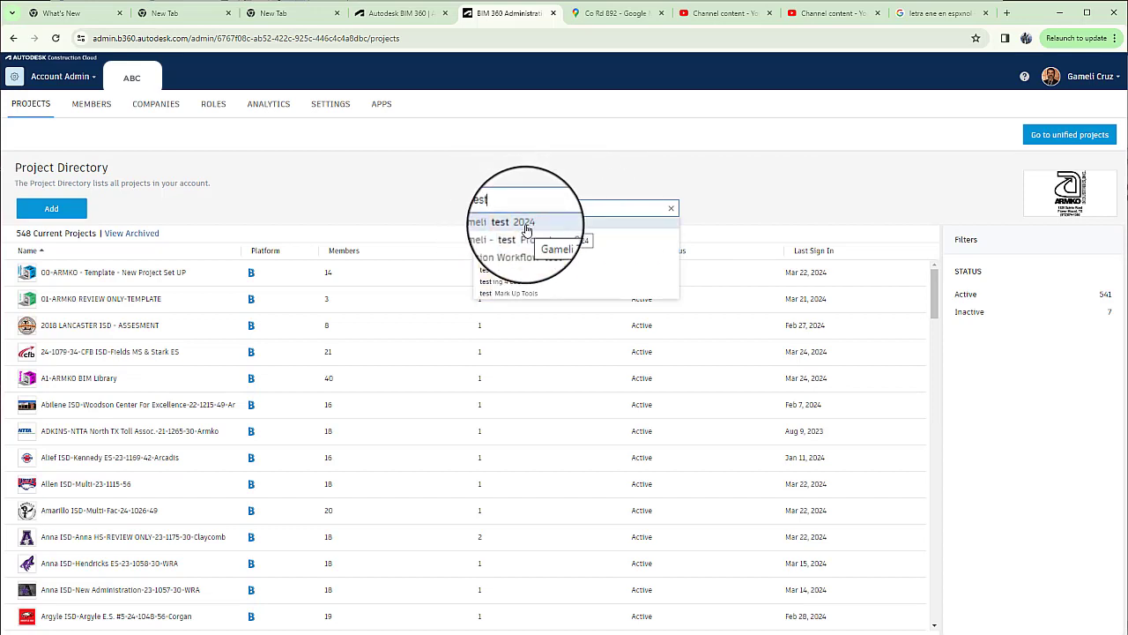
click(526, 225)
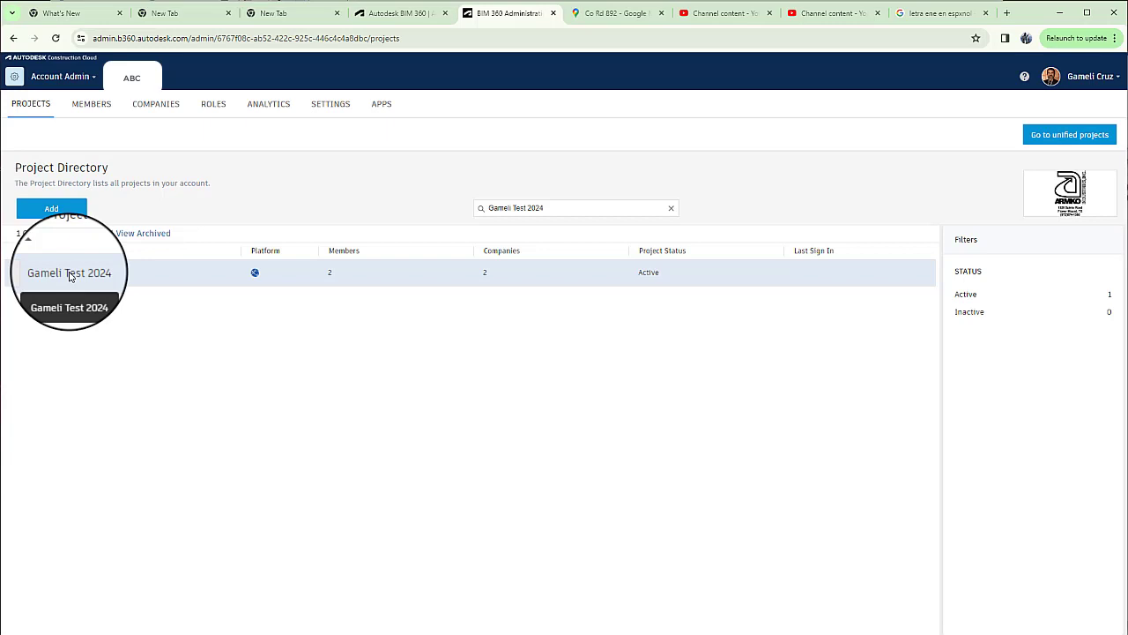
click(70, 273)
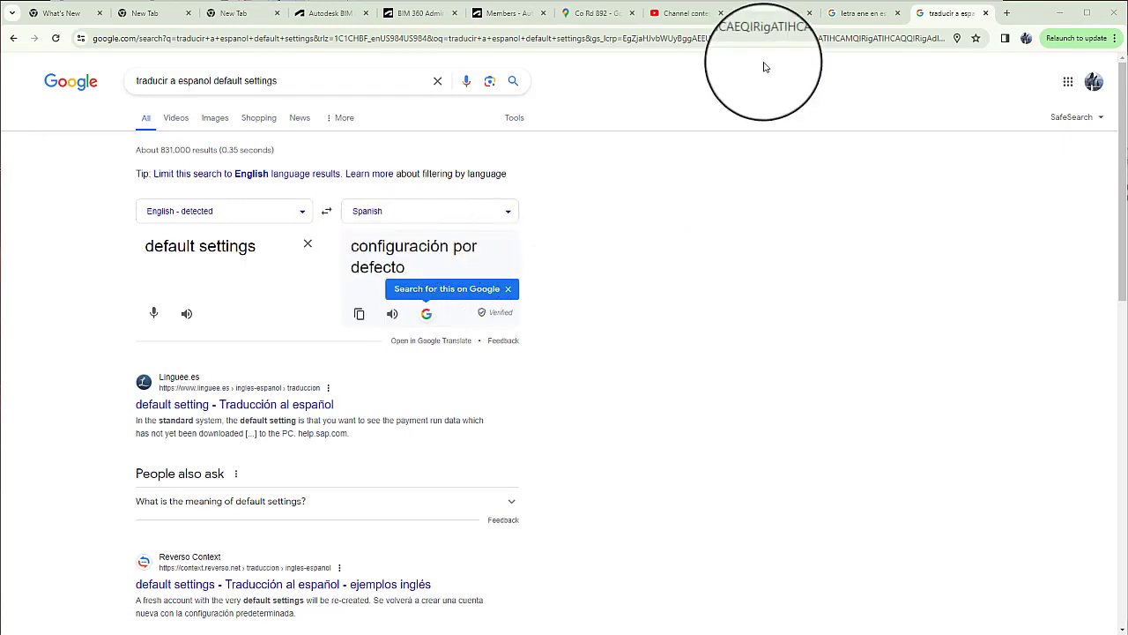
- Switch from the Ñ letter search tab back to the 'Members - Autodesk' tab
click(864, 13)
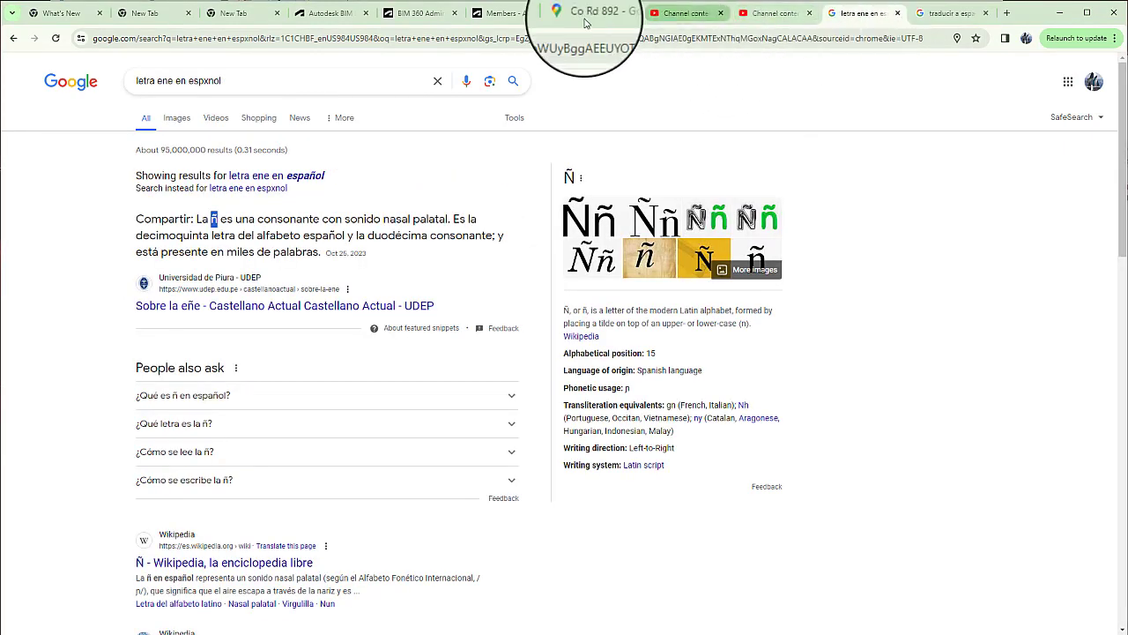
click(508, 13)
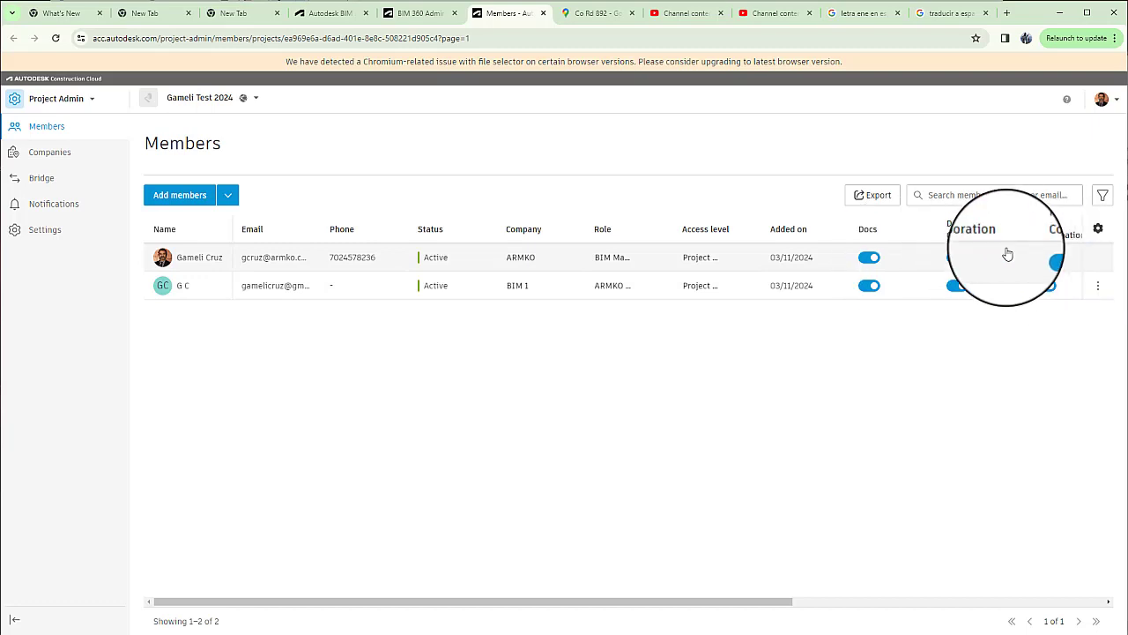
mouse_move(620, 287)
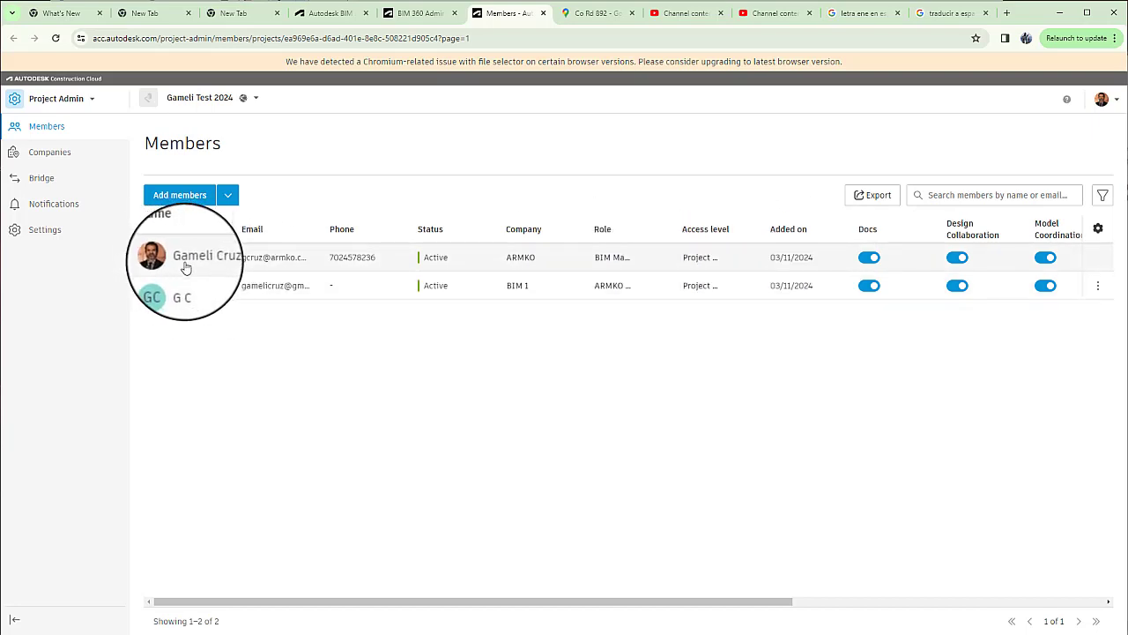
- Give the second member the ARMKO Architect role, adding and then removing Test 3
click(648, 288)
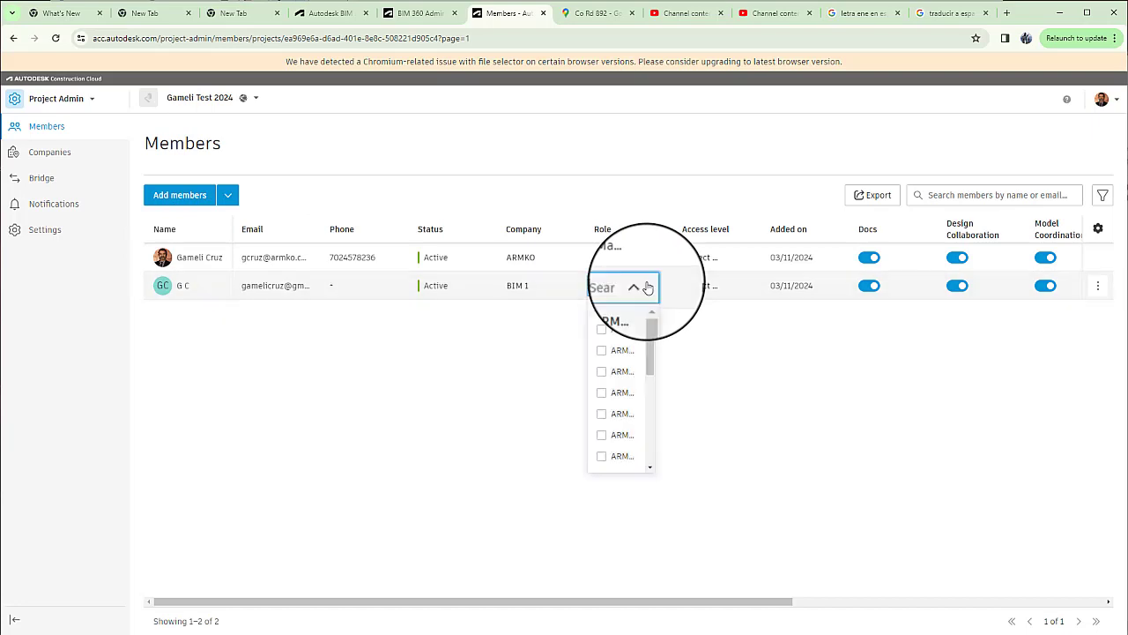
click(625, 352)
click(648, 286)
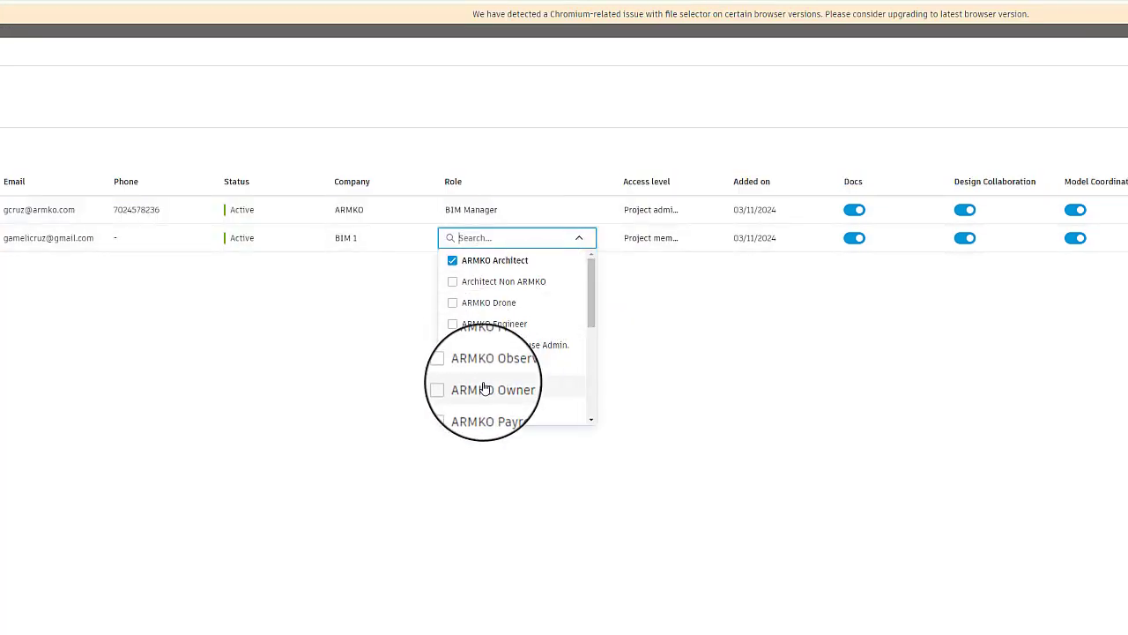
scroll(484, 374, down, 2)
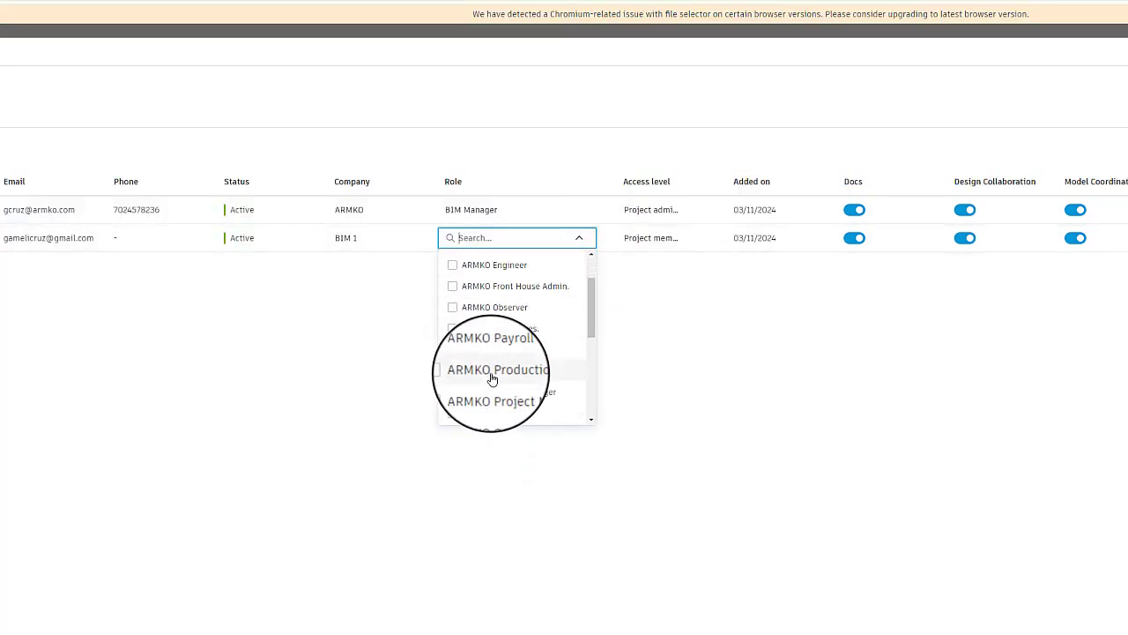
scroll(492, 379, down, 1)
scroll(492, 379, down, 3)
scroll(486, 395, down, 3)
scroll(488, 398, down, 3)
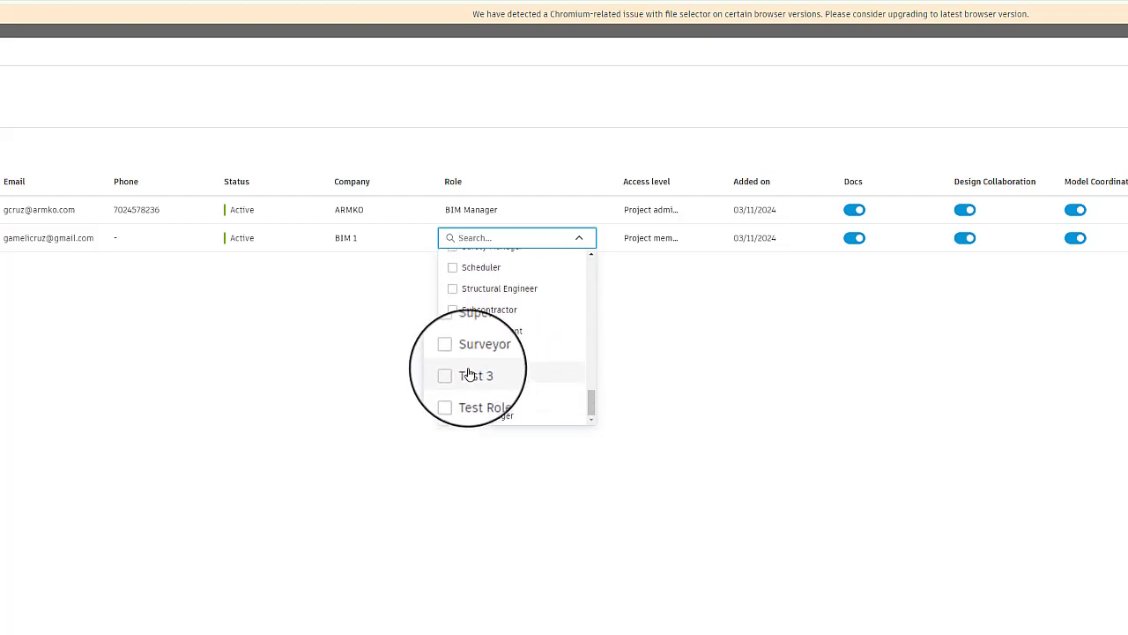
click(663, 398)
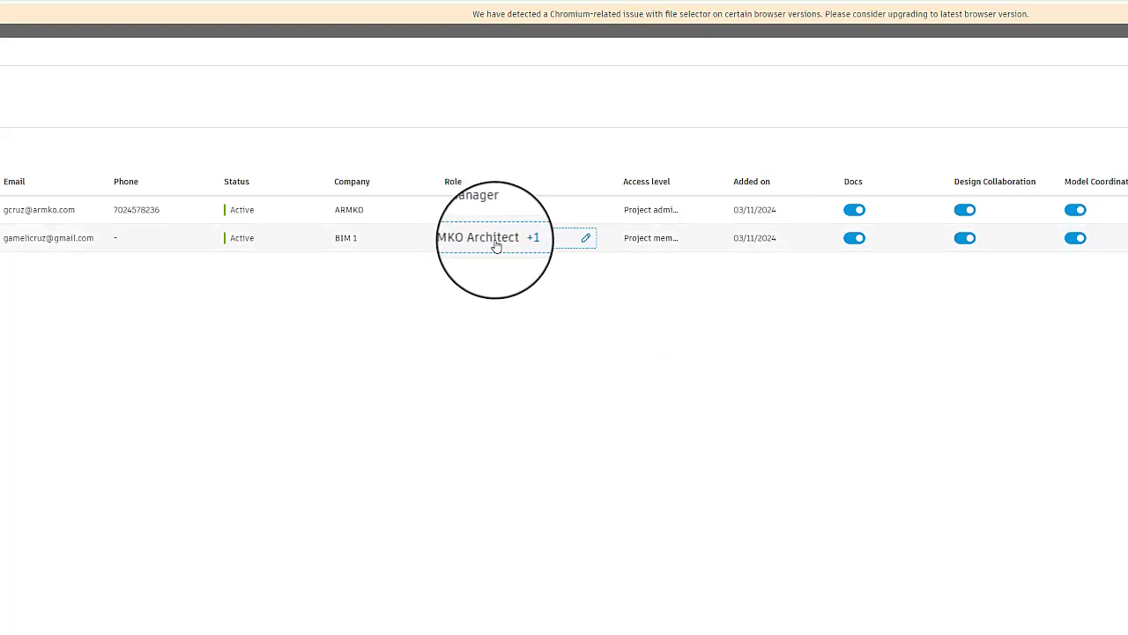
mouse_move(498, 238)
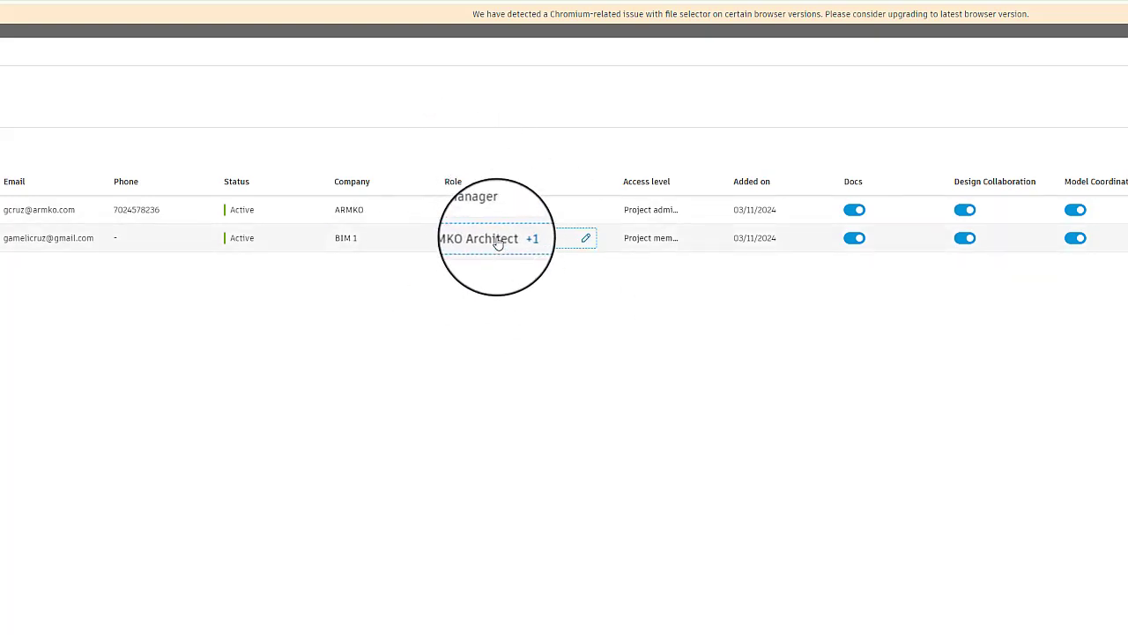
click(532, 243)
click(476, 281)
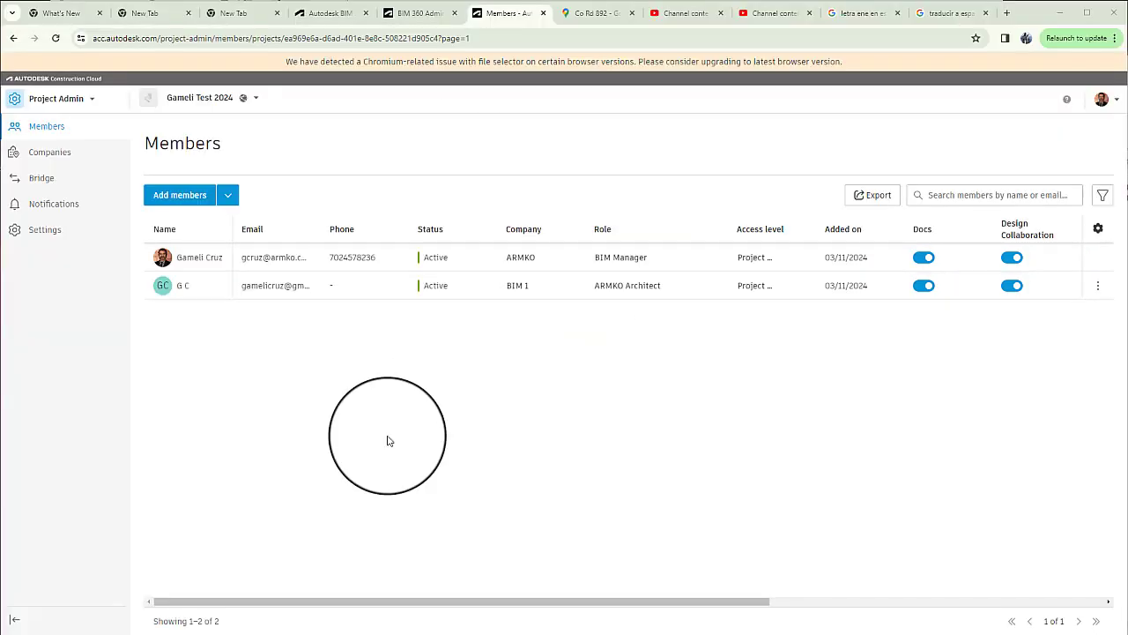
- Switch to Docs and open the permission settings of the Sales Rep Files folder
click(77, 102)
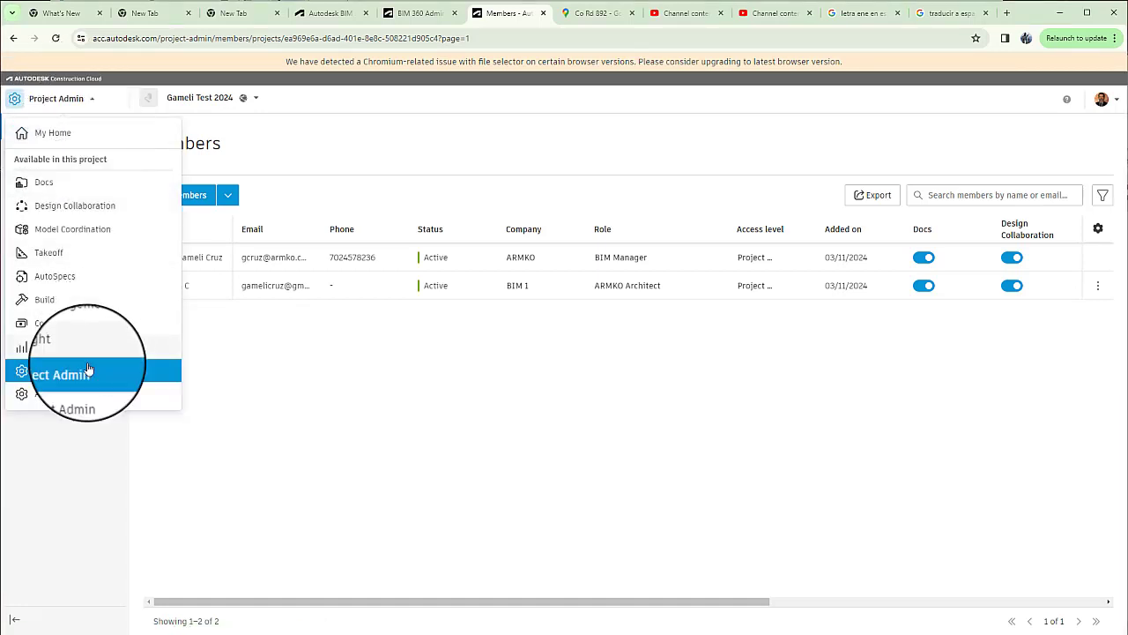
click(44, 187)
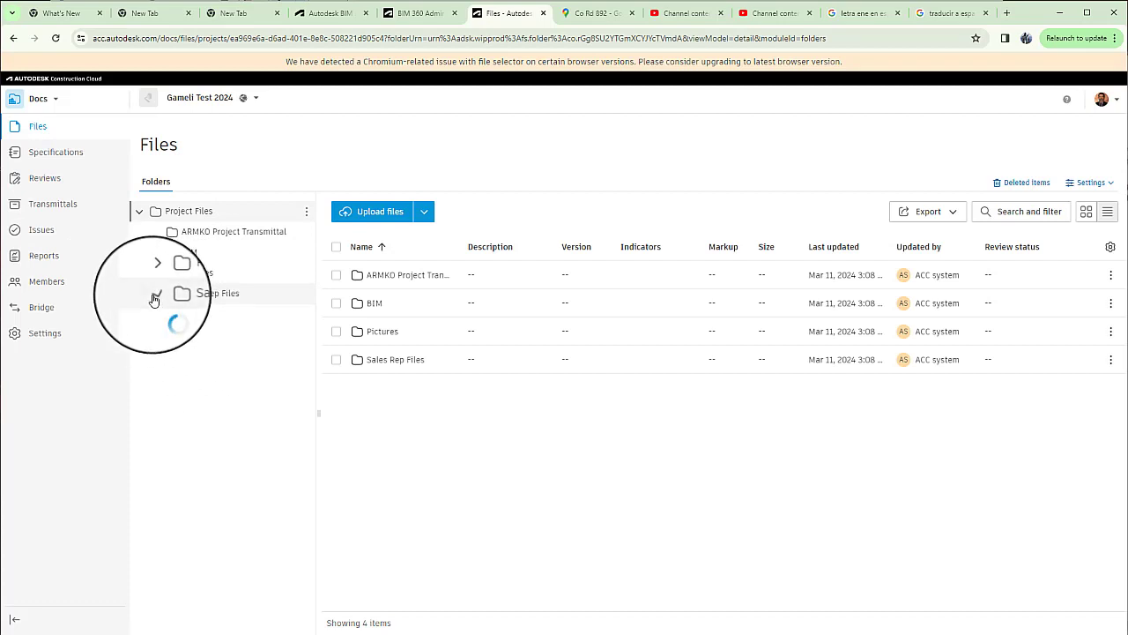
click(217, 297)
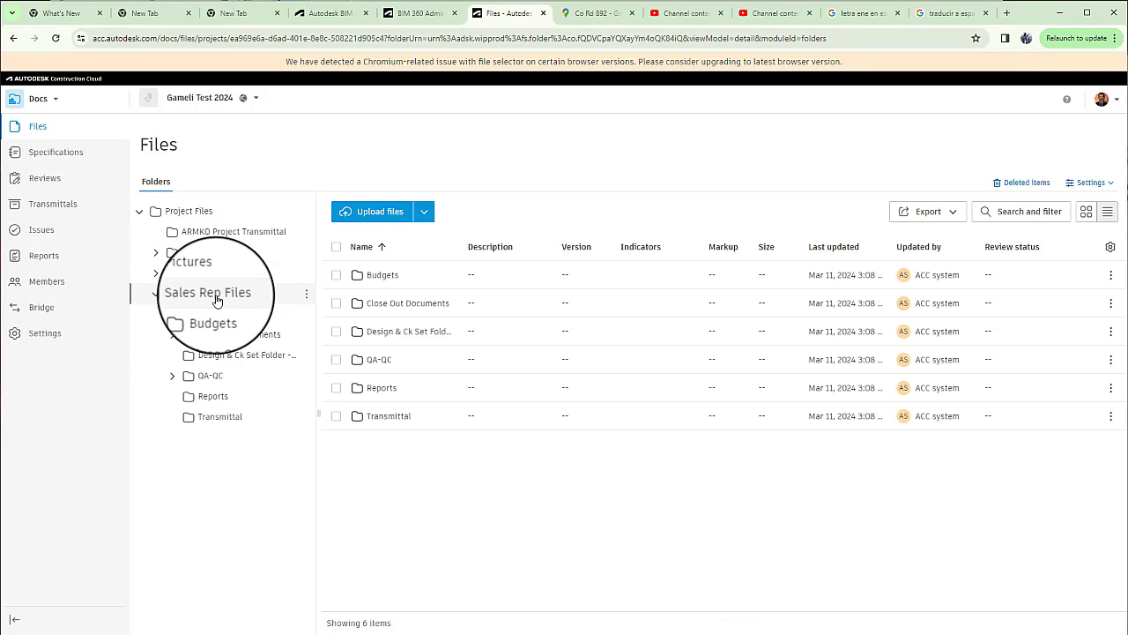
click(307, 294)
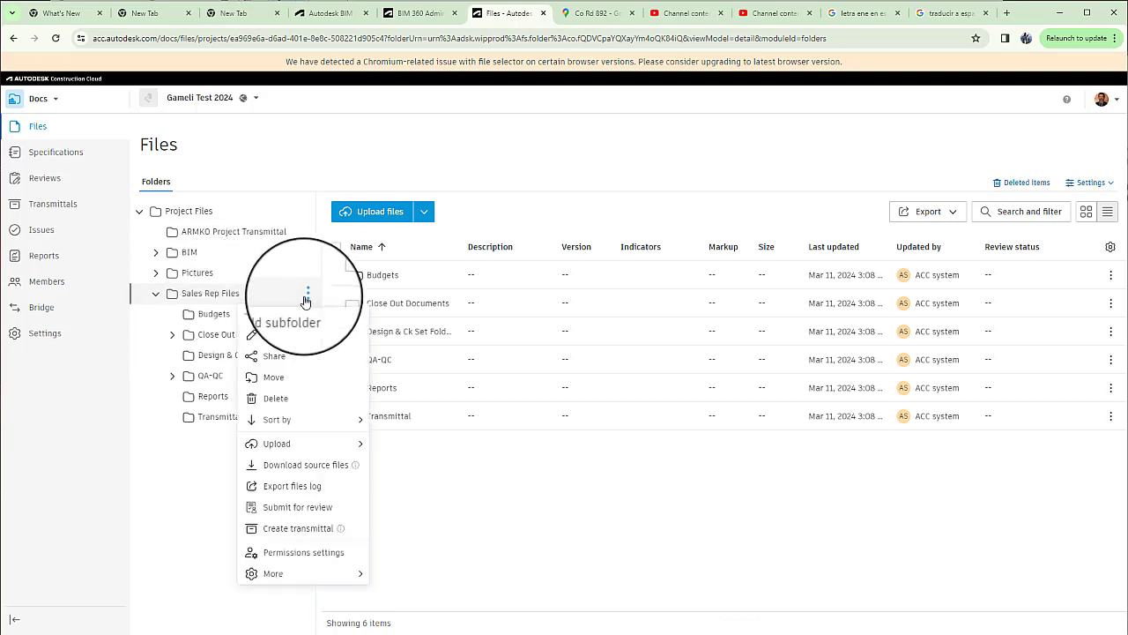
click(291, 555)
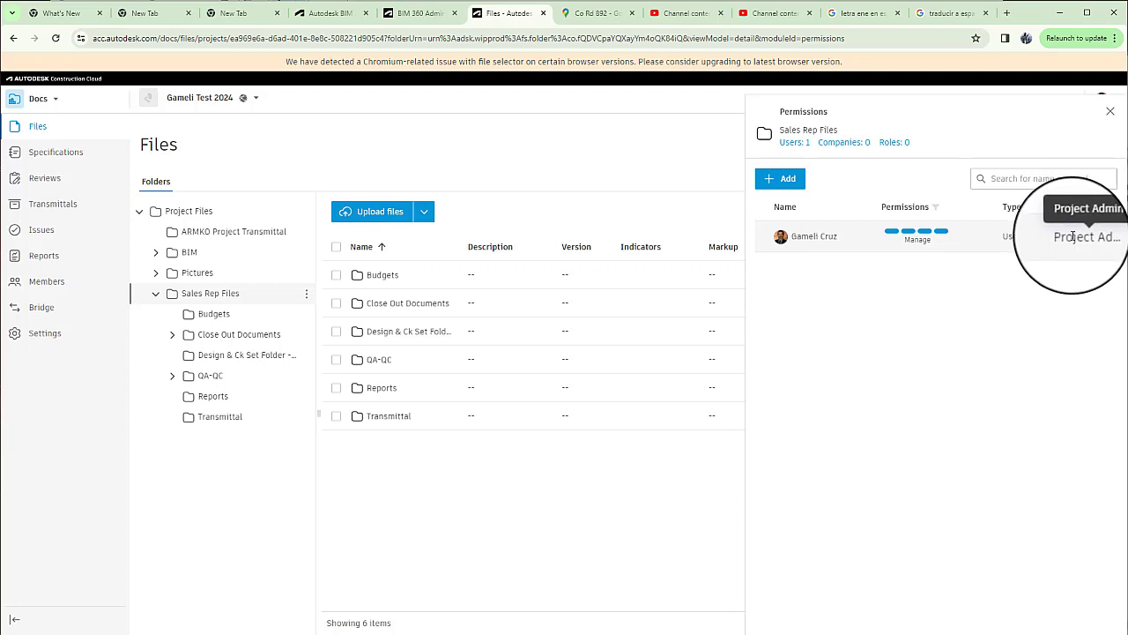
- Grant the second project member Create permission on Sales Rep Files and confirm Transmittal inherits it
click(784, 181)
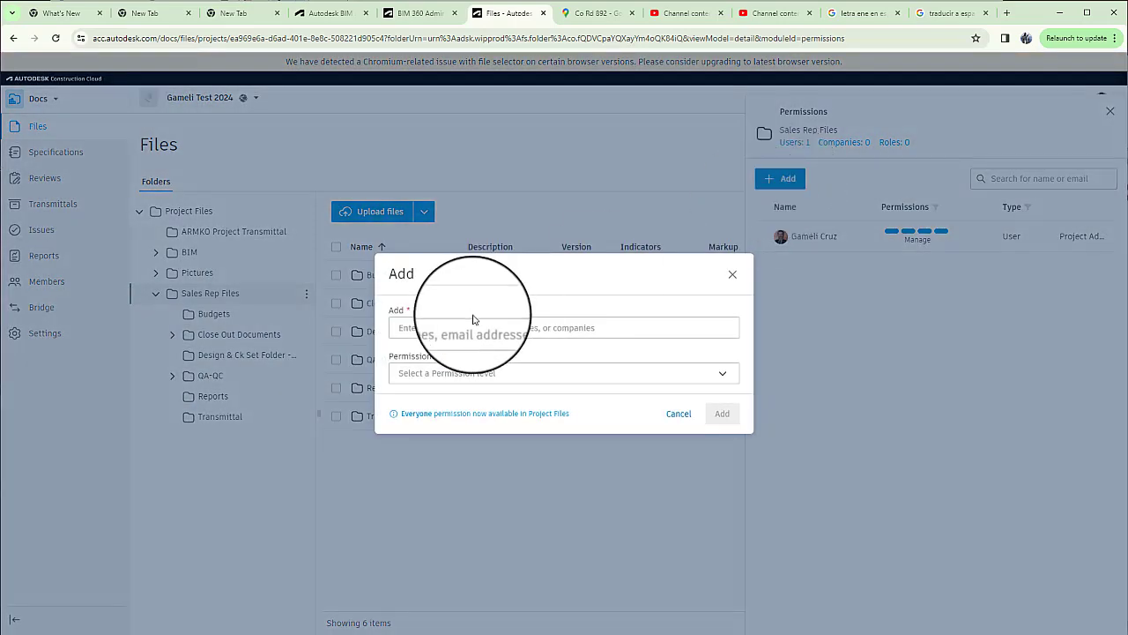
click(465, 331)
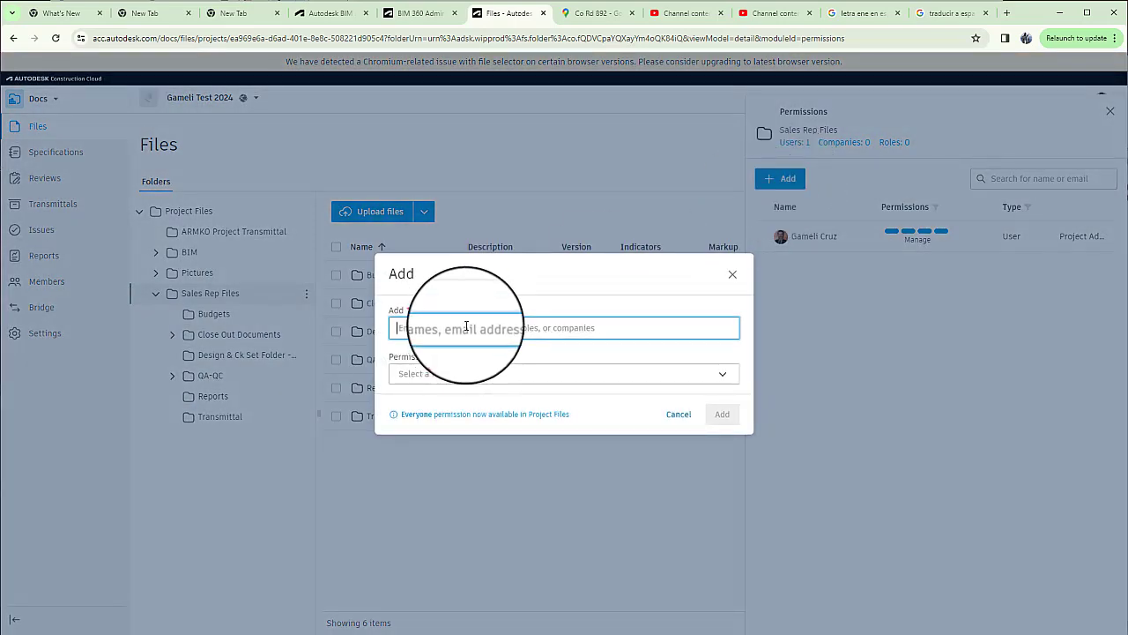
text(G)
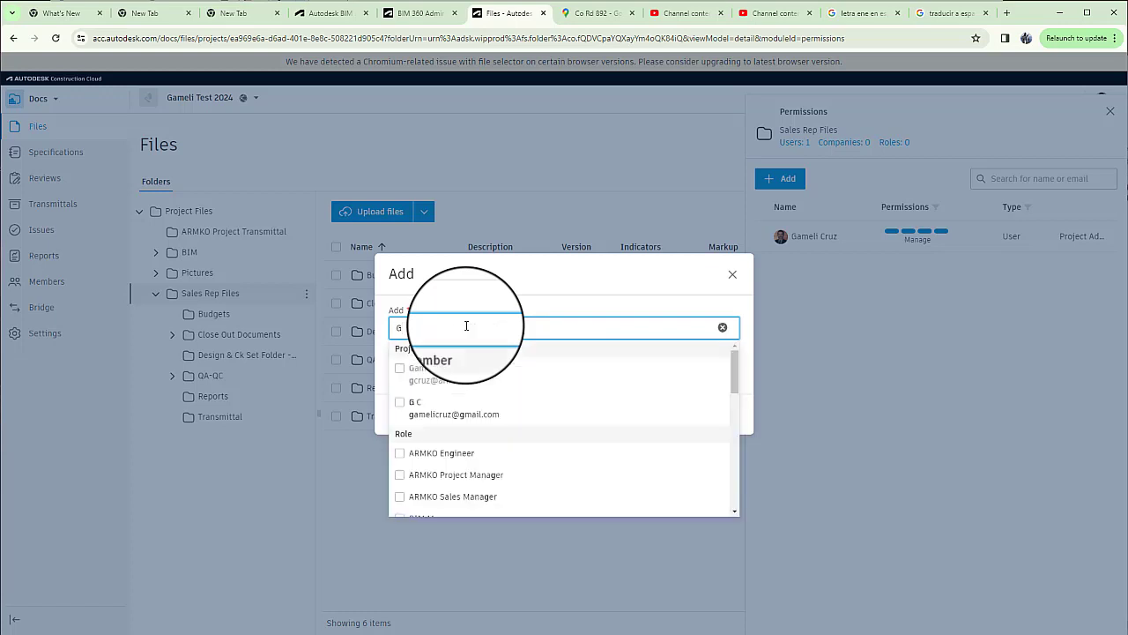
text( C)
click(398, 369)
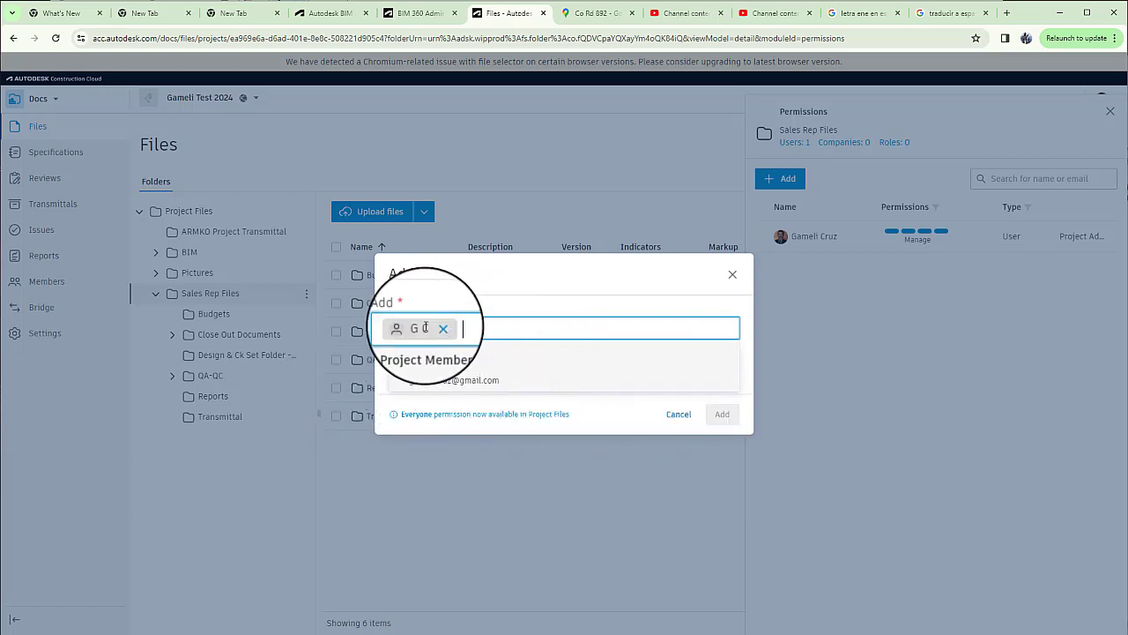
click(595, 274)
click(655, 373)
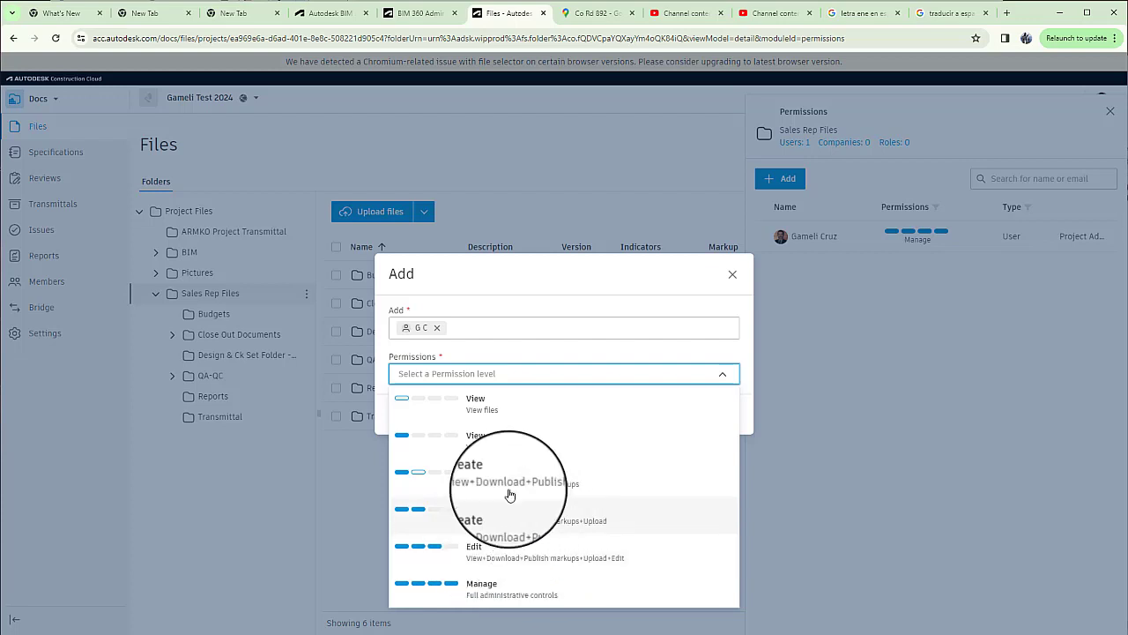
click(423, 517)
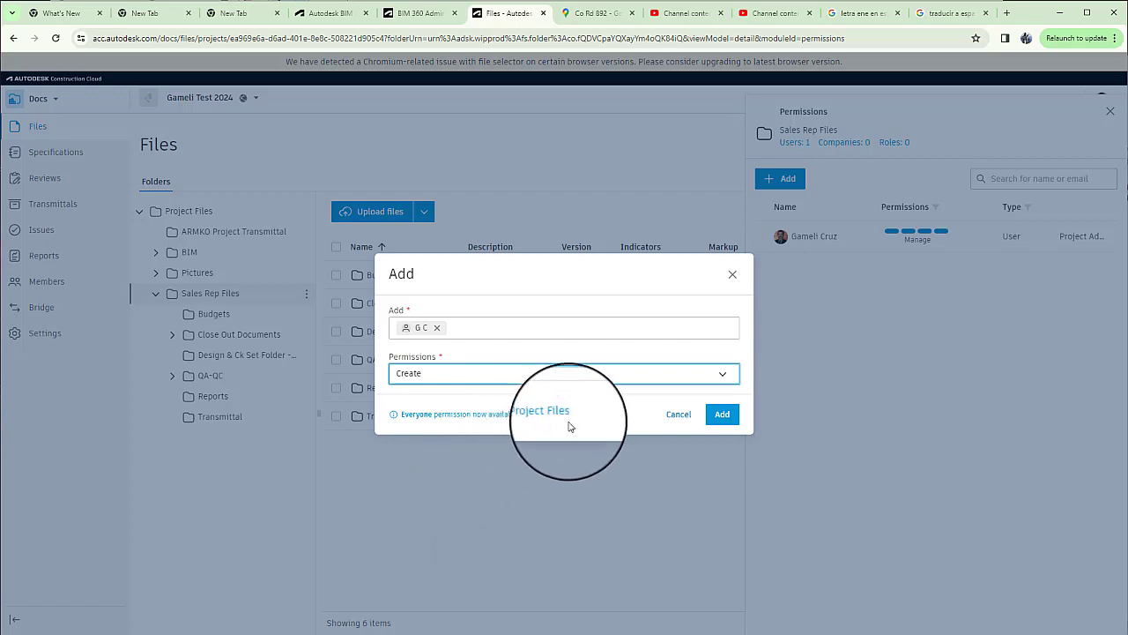
click(721, 416)
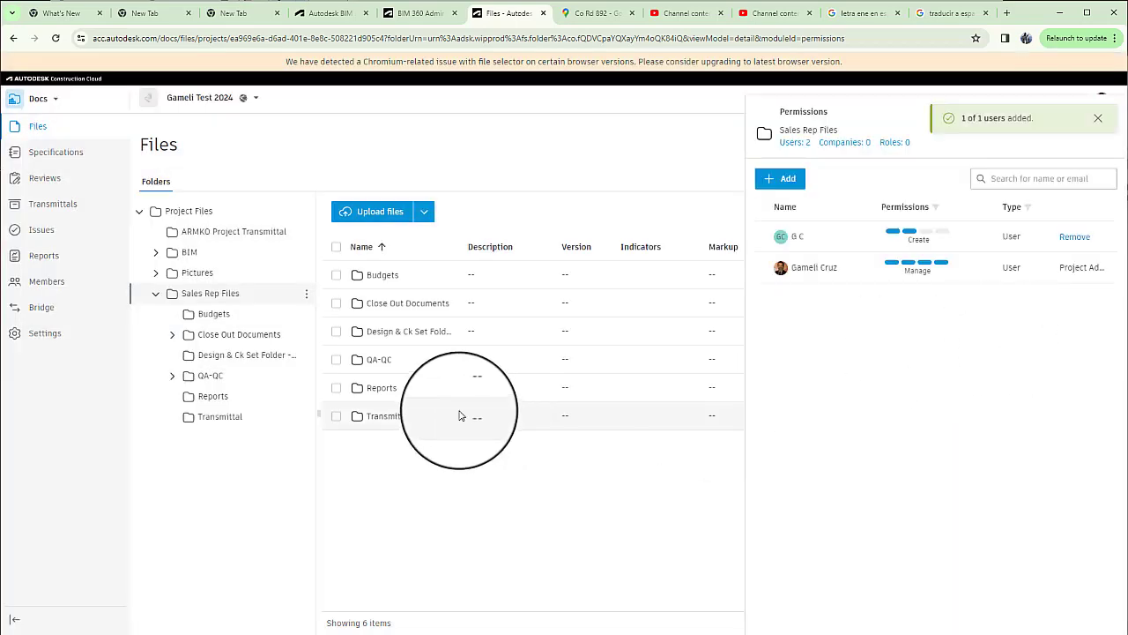
click(211, 422)
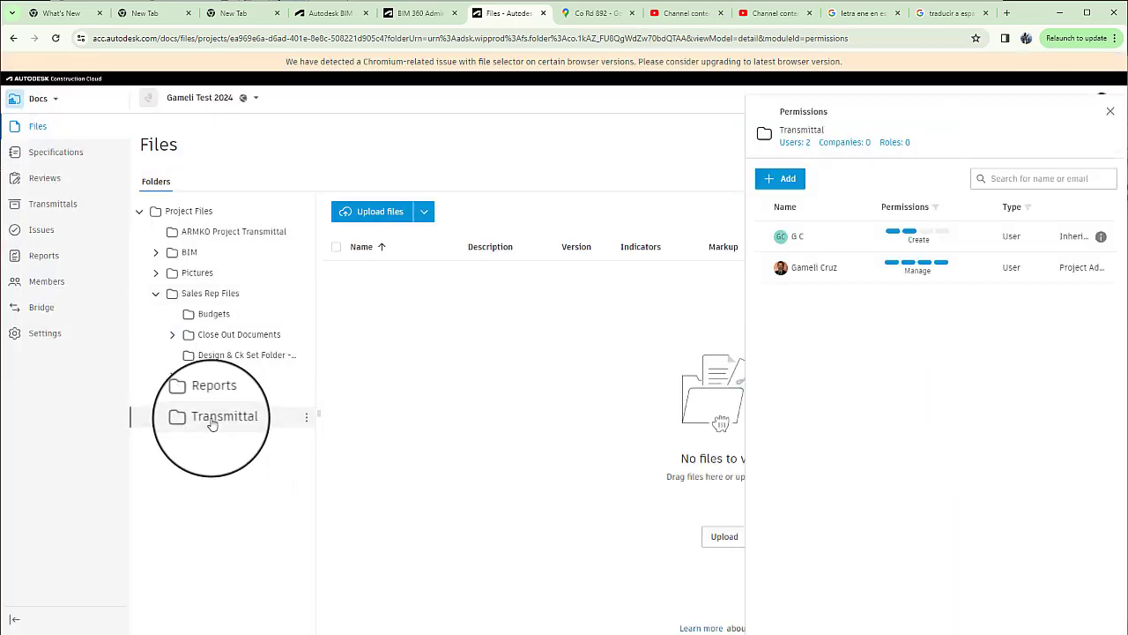